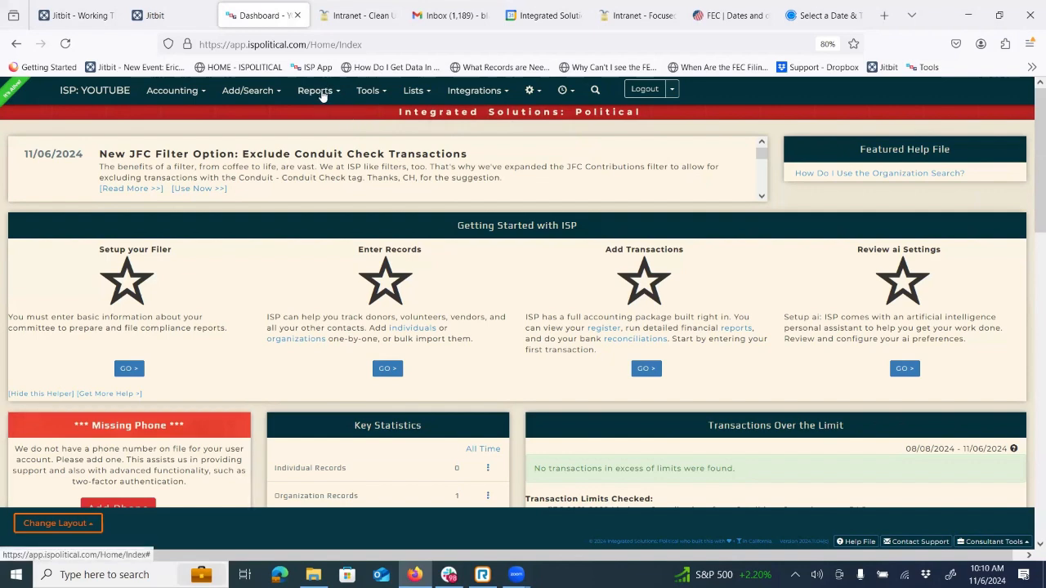
Open the Compliance Report page and its filer entity selection.
click(323, 93)
click(327, 117)
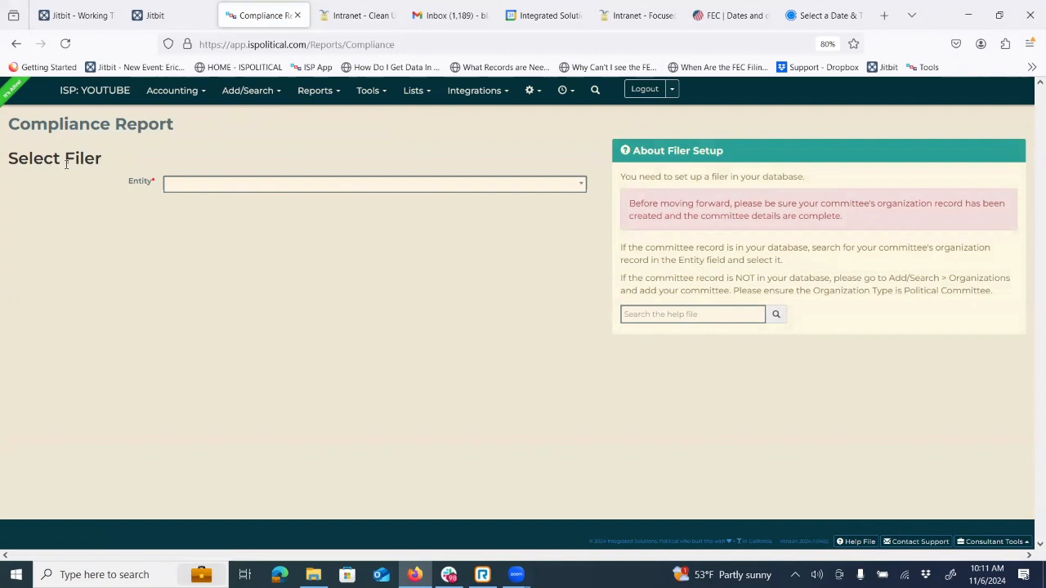
click(209, 190)
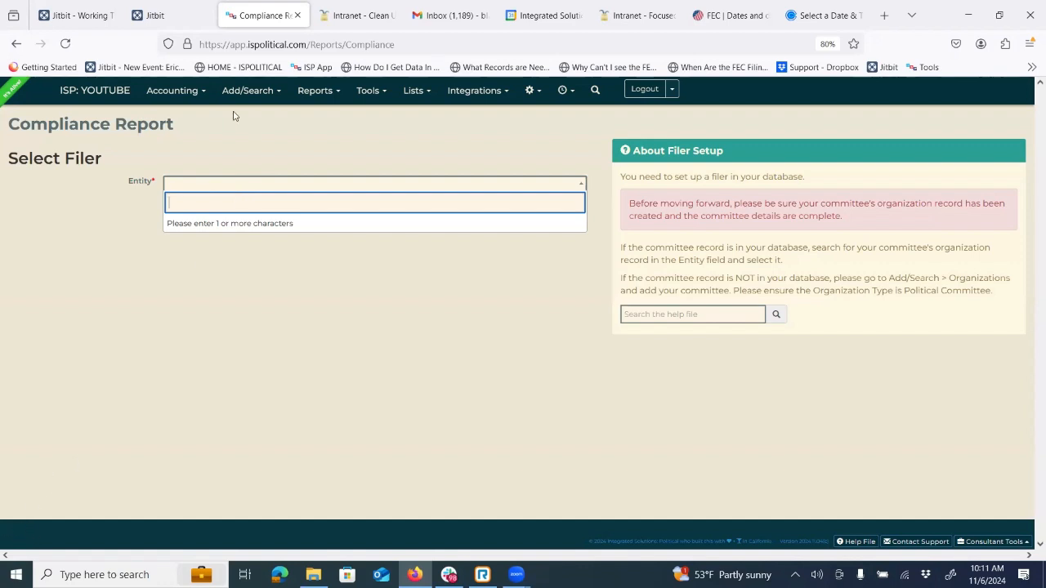
Search the organization records for "youtube pac".
click(271, 93)
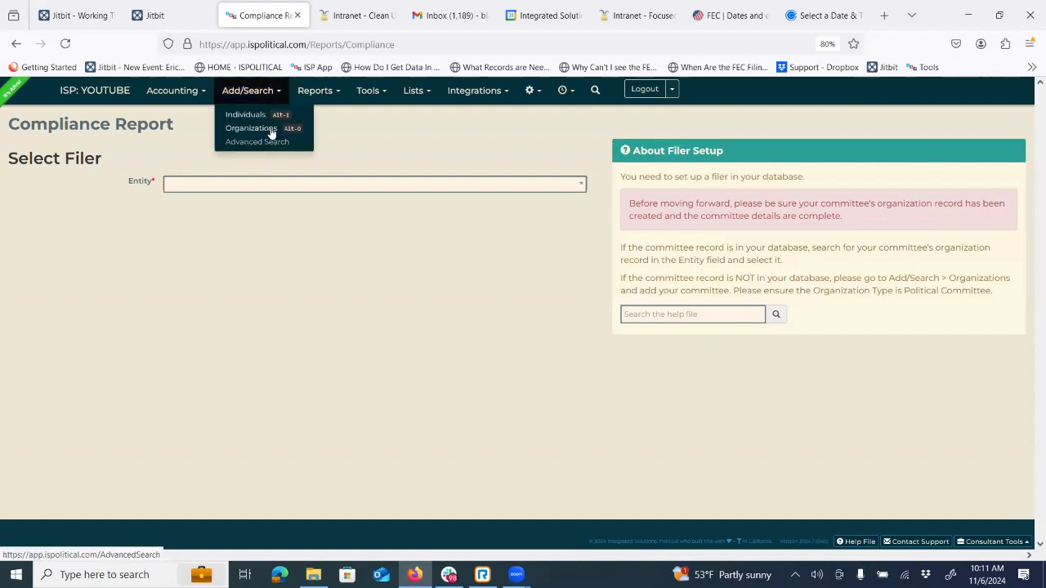
click(270, 131)
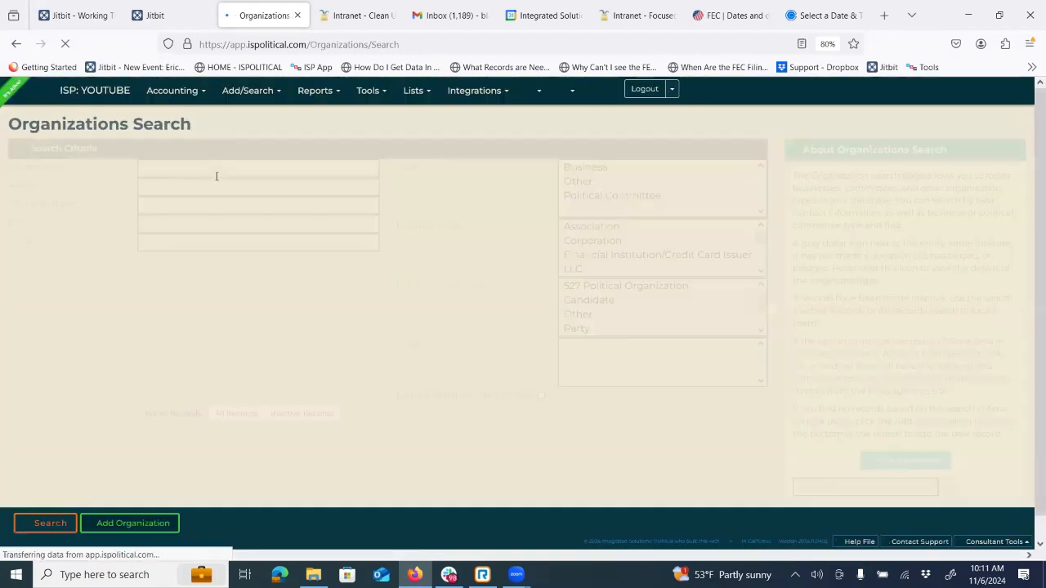
text(youtub)
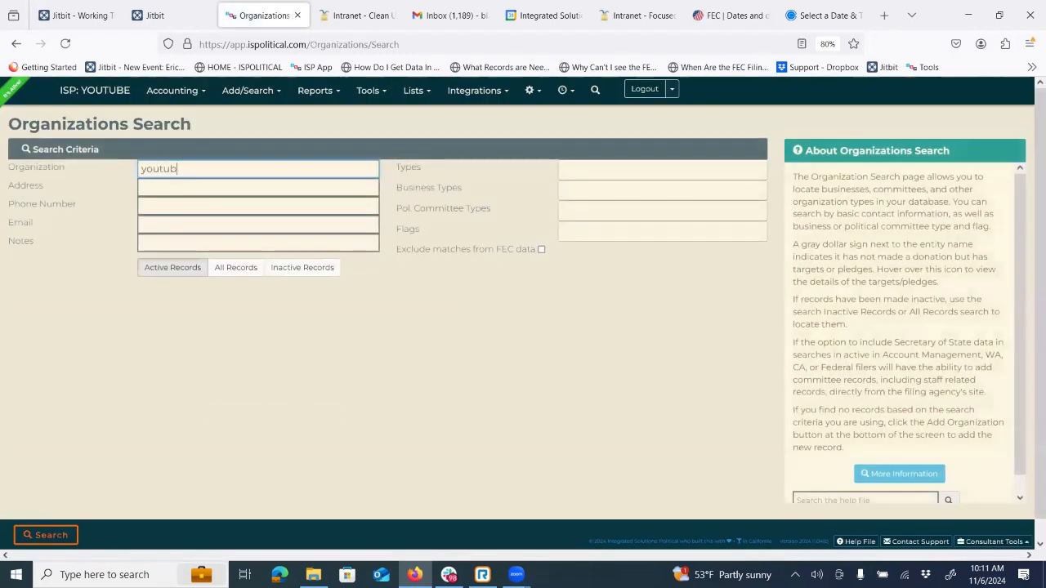
text(e pac)
key(Return)
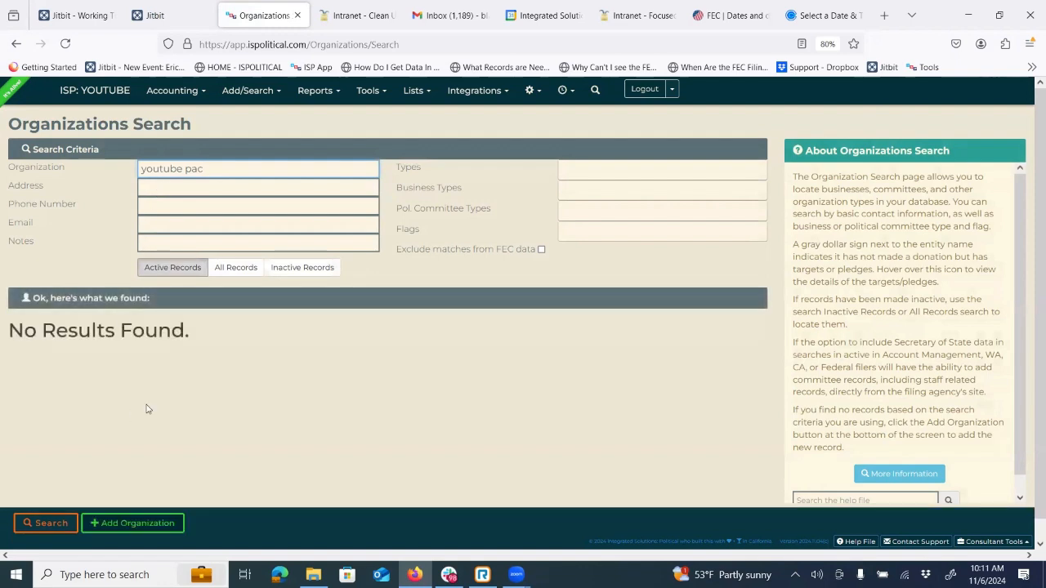
Add an organization named YouTube PAC as a Political Committee with Federal jurisdiction.
click(156, 524)
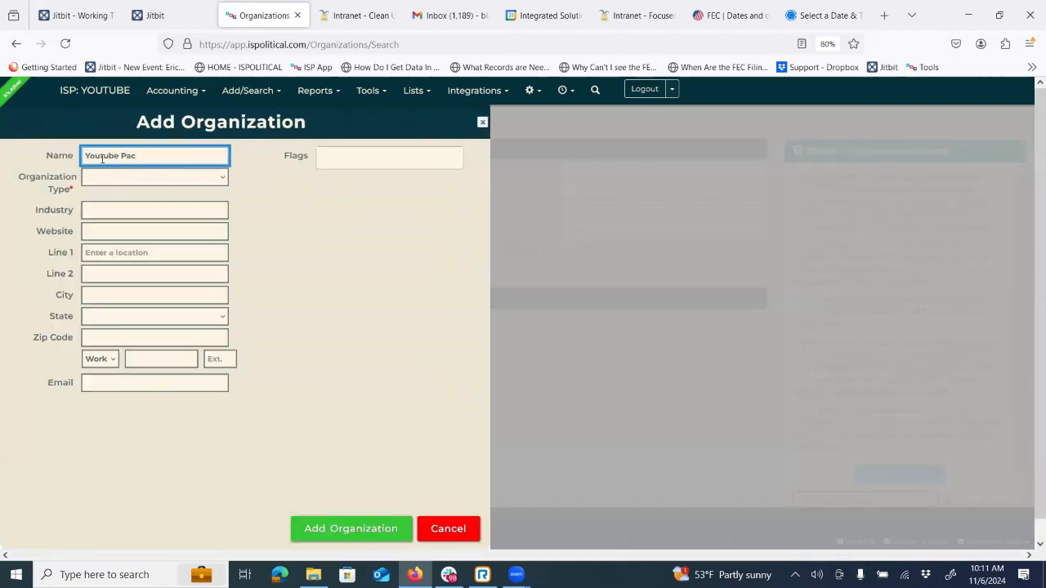
drag(137, 157, 100, 158)
text(tube PAC)
click(115, 177)
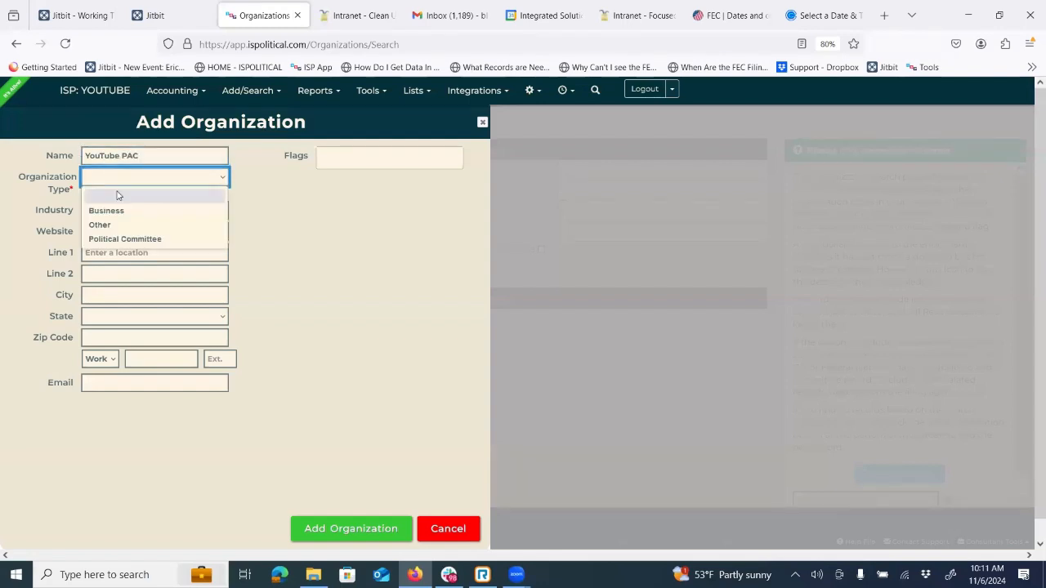
click(124, 240)
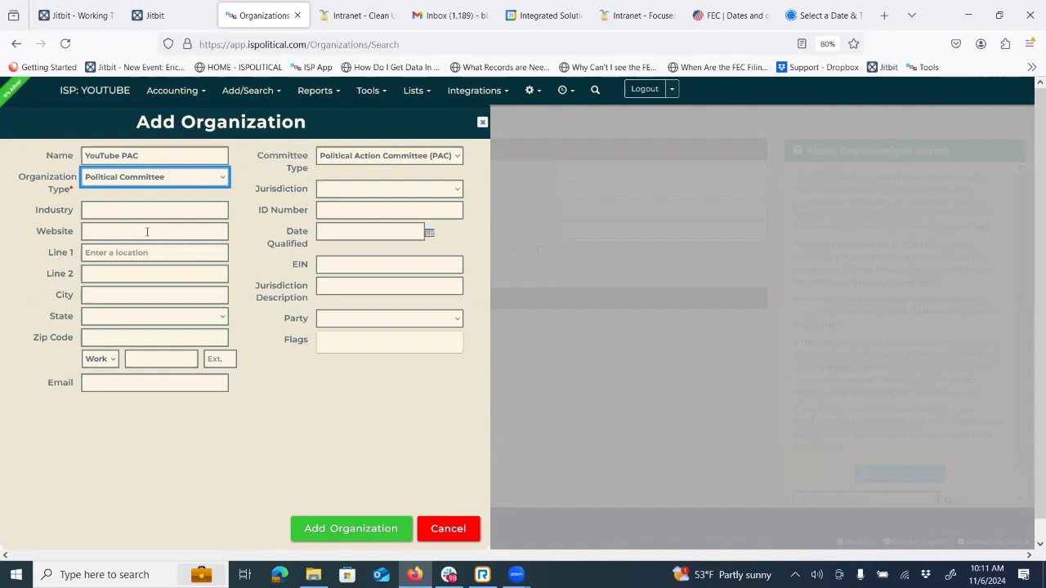
click(352, 190)
click(362, 253)
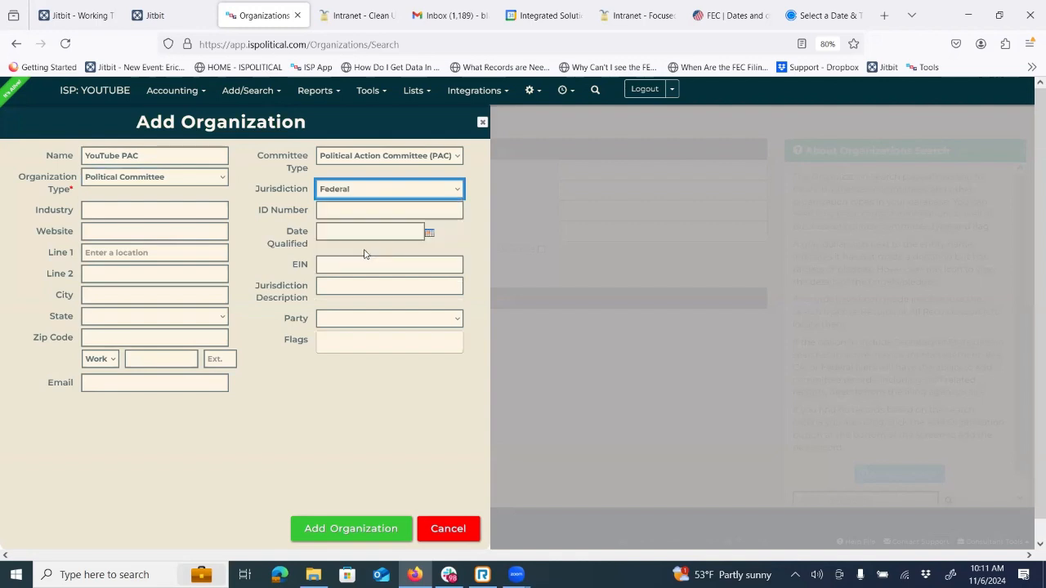
click(331, 530)
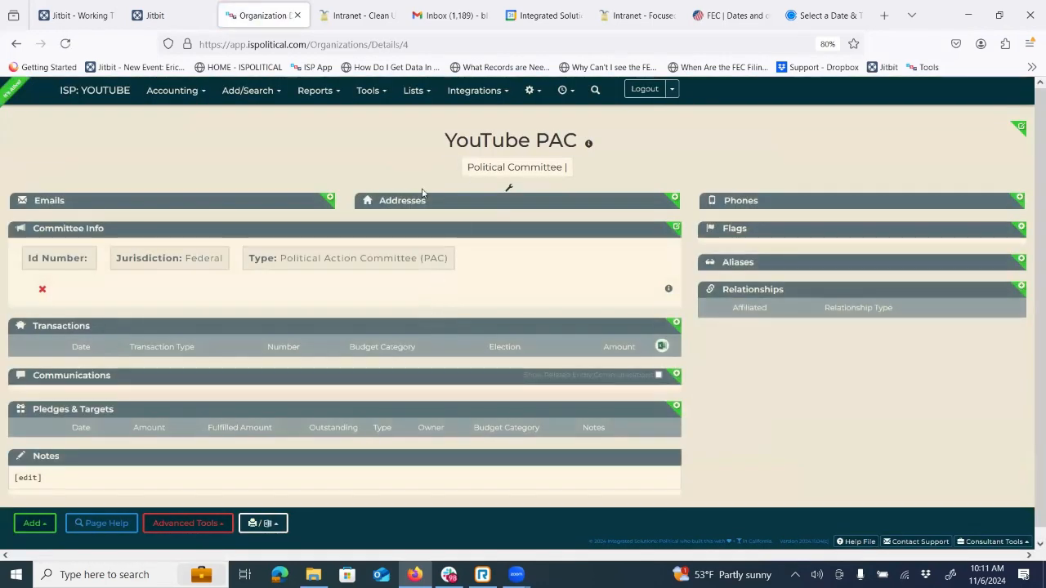
Set YouTube PAC as the filer entity for compliance reports.
click(317, 90)
click(332, 115)
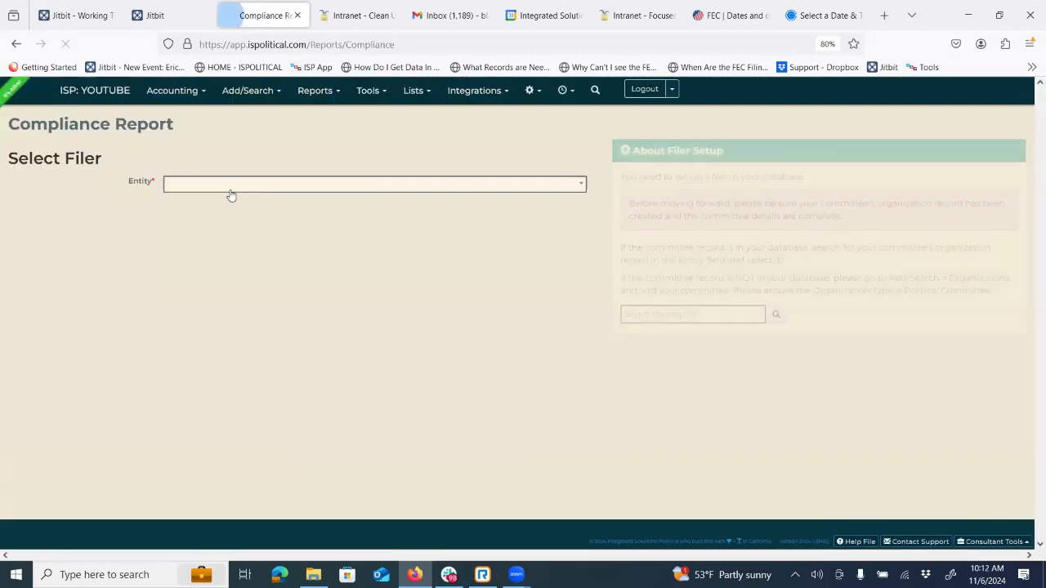
click(231, 195)
text(you)
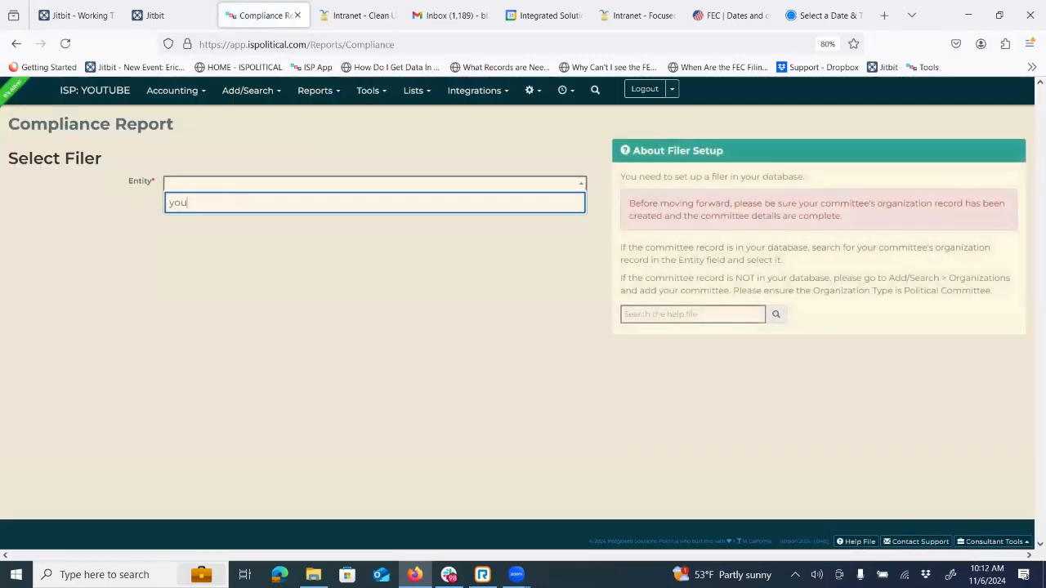
text(tube pac)
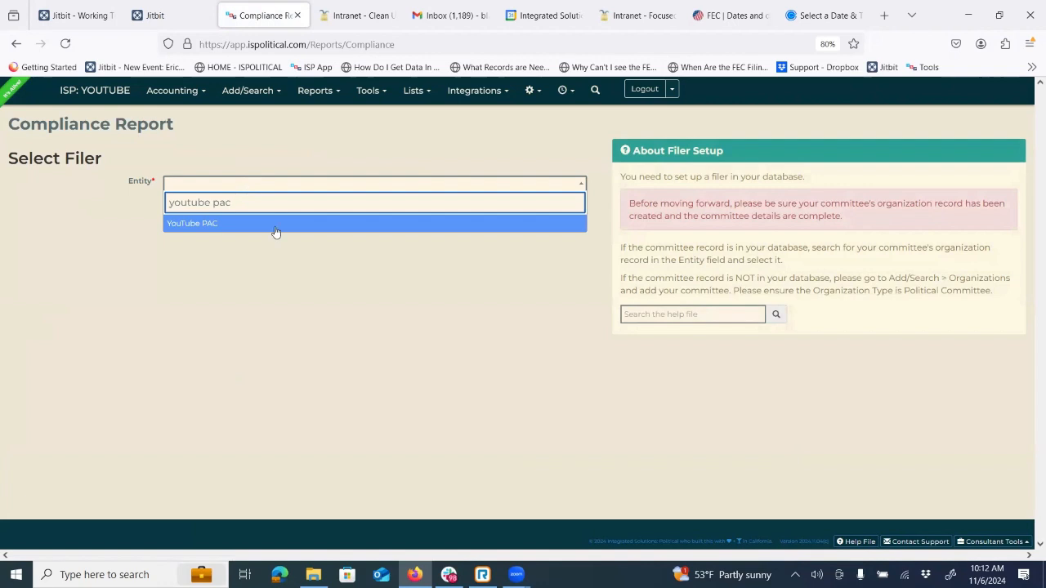
click(213, 226)
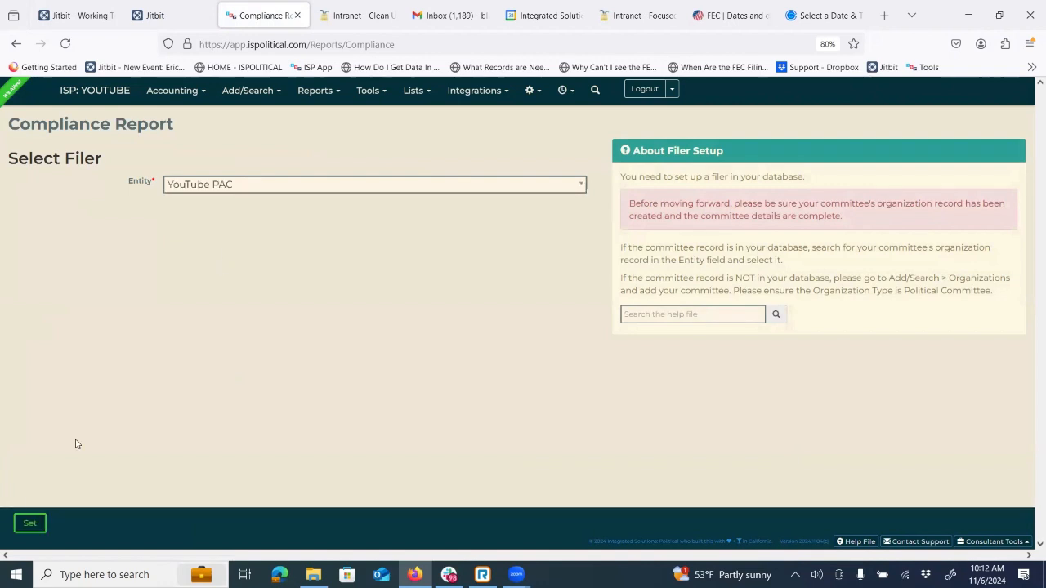
click(24, 521)
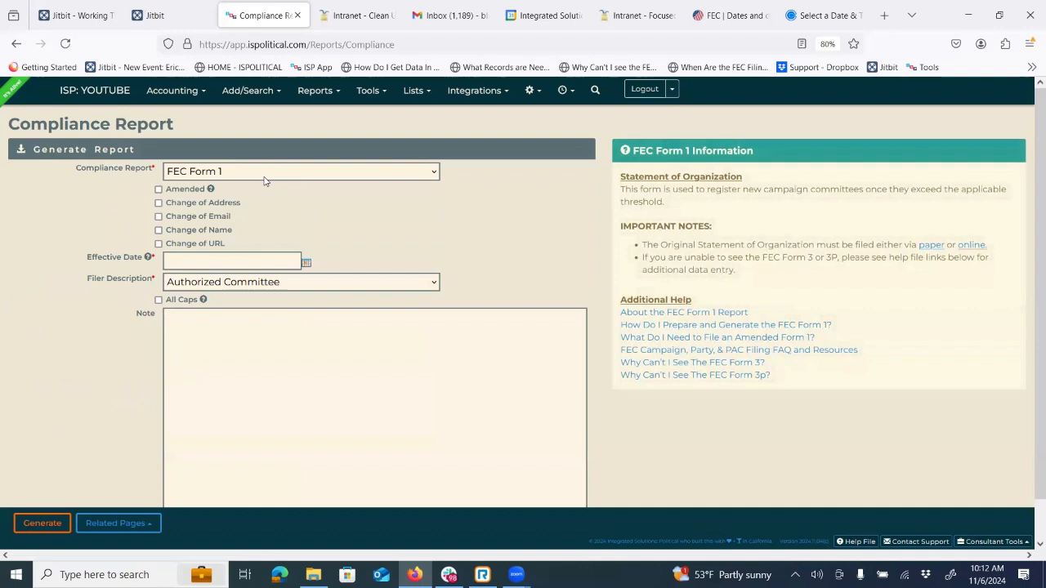
Choose FEC Form 3X as the compliance report with the 012 Splits Independent Of Whole version.
click(266, 175)
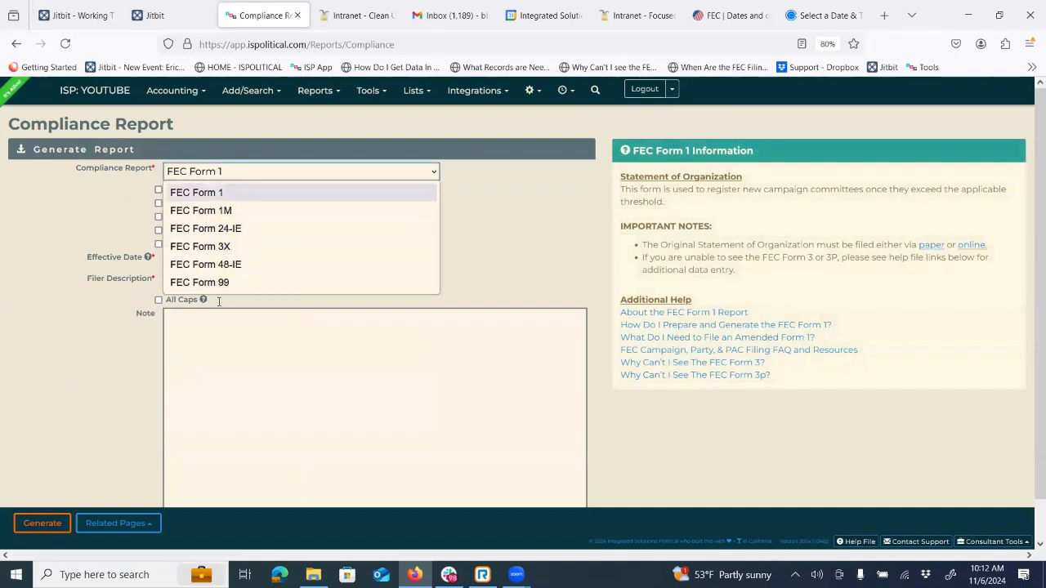
click(231, 248)
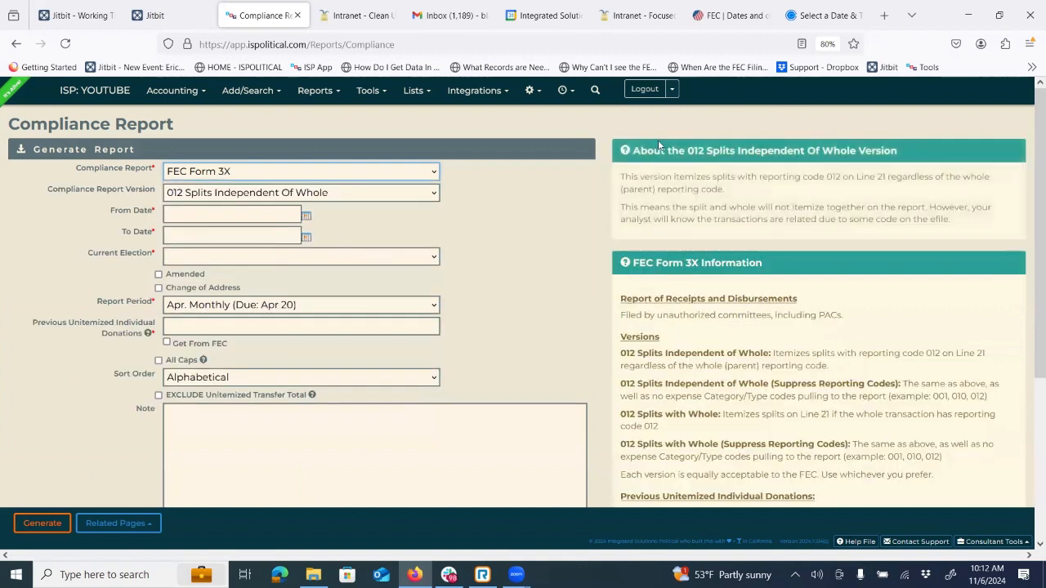
click(270, 195)
click(264, 231)
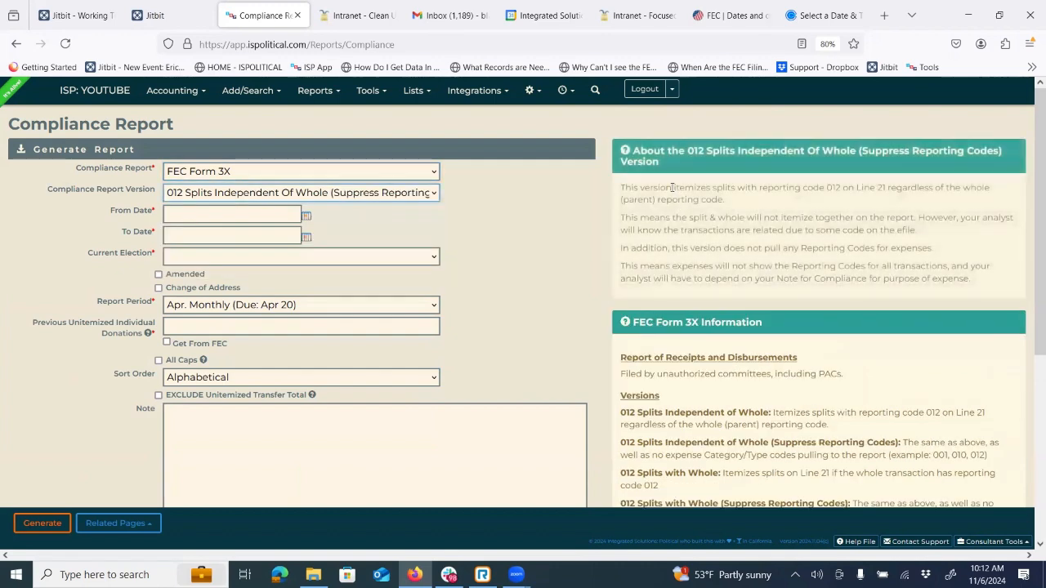
click(351, 192)
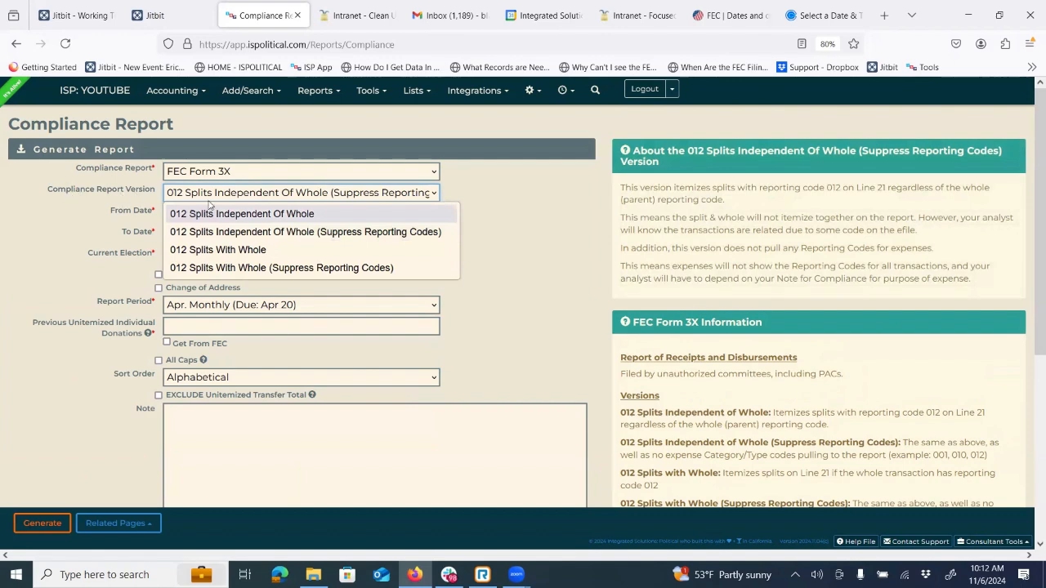
click(263, 214)
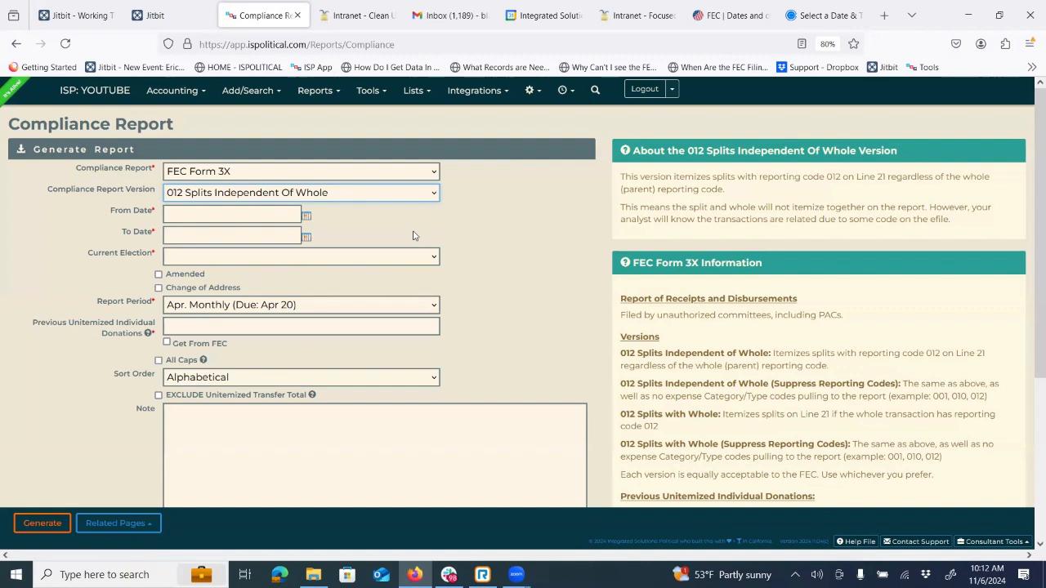
Set the report's From Date to 04/01/2024.
click(236, 215)
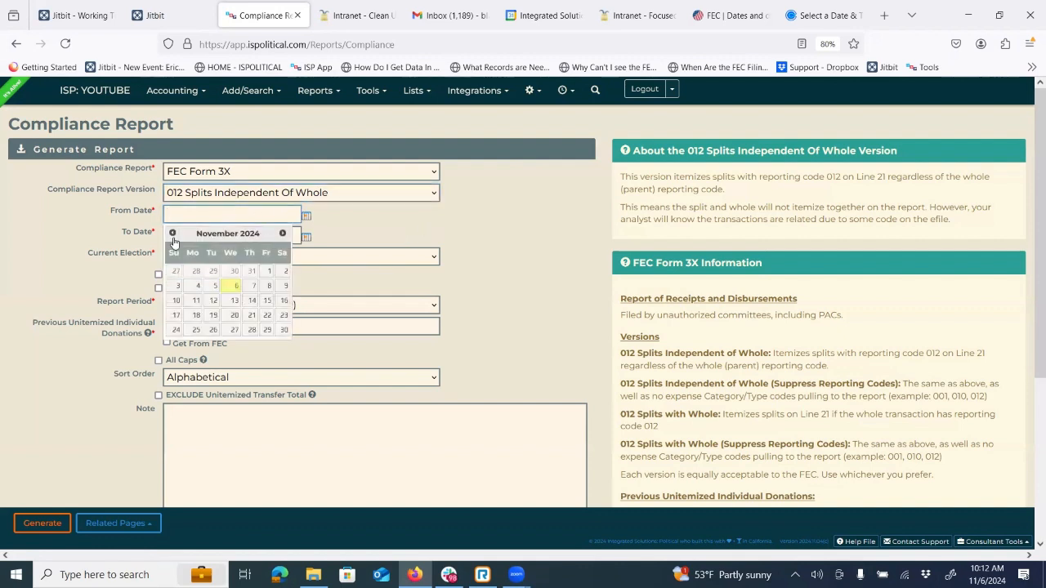
click(173, 235)
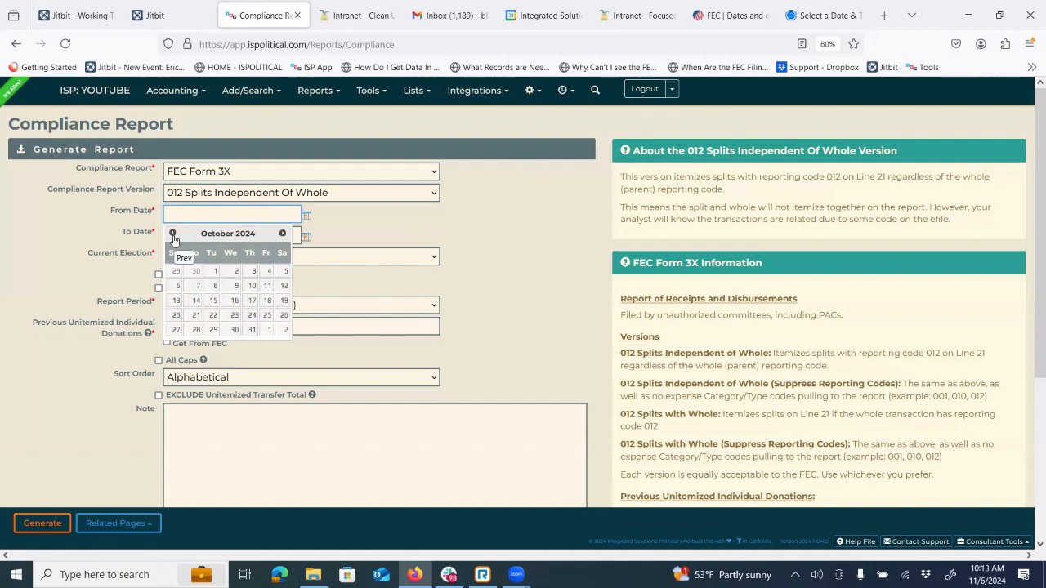
click(173, 234)
click(173, 235)
click(172, 235)
click(173, 235)
click(172, 235)
click(172, 235)
click(197, 271)
Set the report's To Date to 06/30/2024.
click(194, 233)
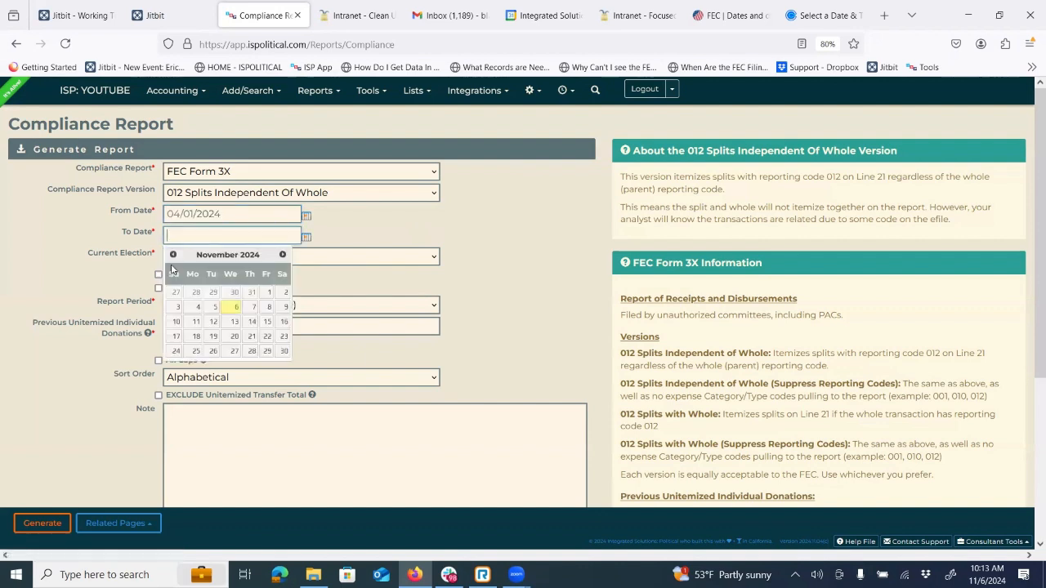
click(172, 254)
click(173, 254)
click(283, 254)
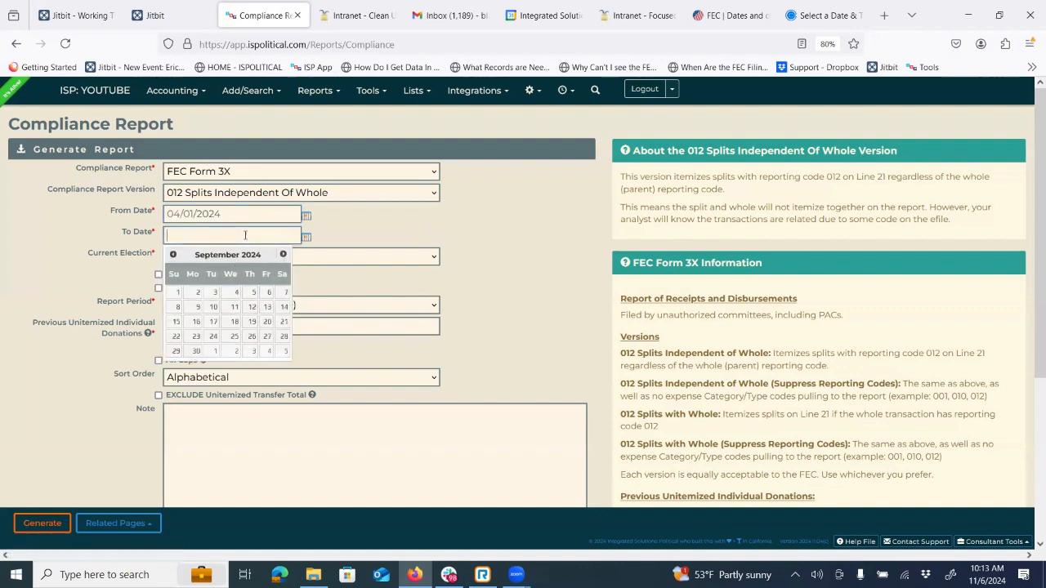
text(06/30/)
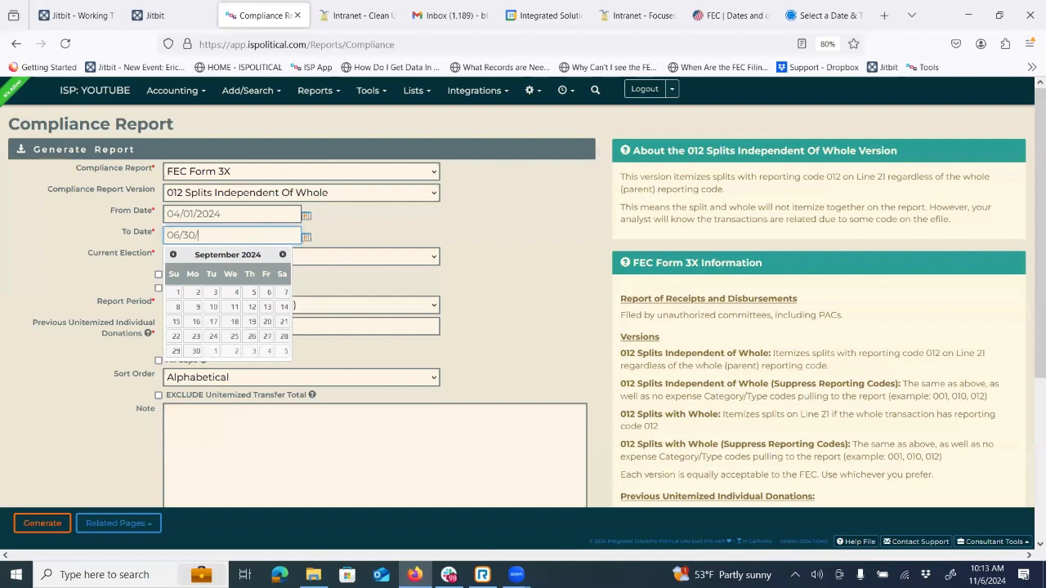
text(2024)
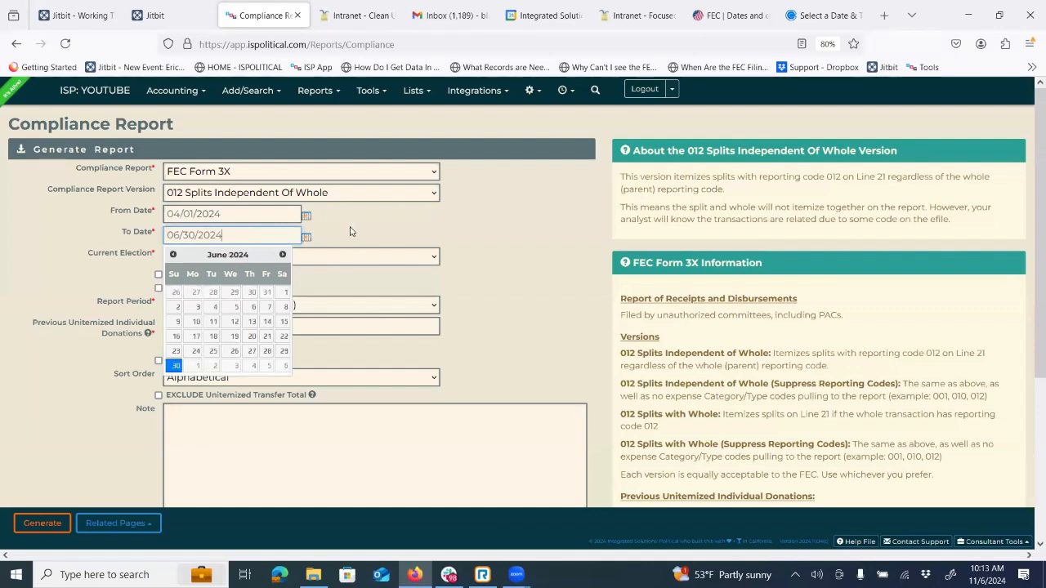
key(Tab)
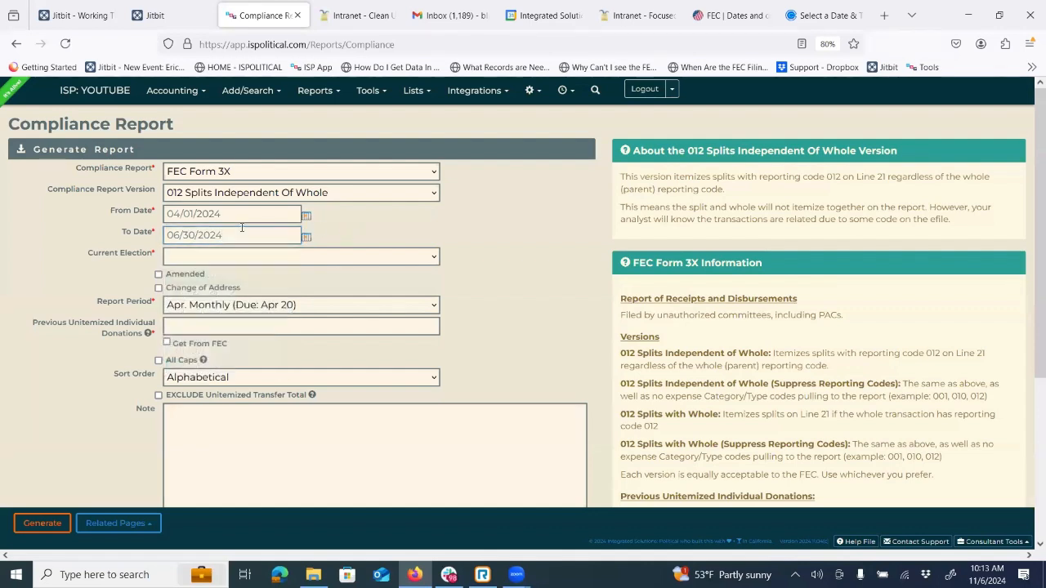
Set the report's current election to G-2024.
click(209, 259)
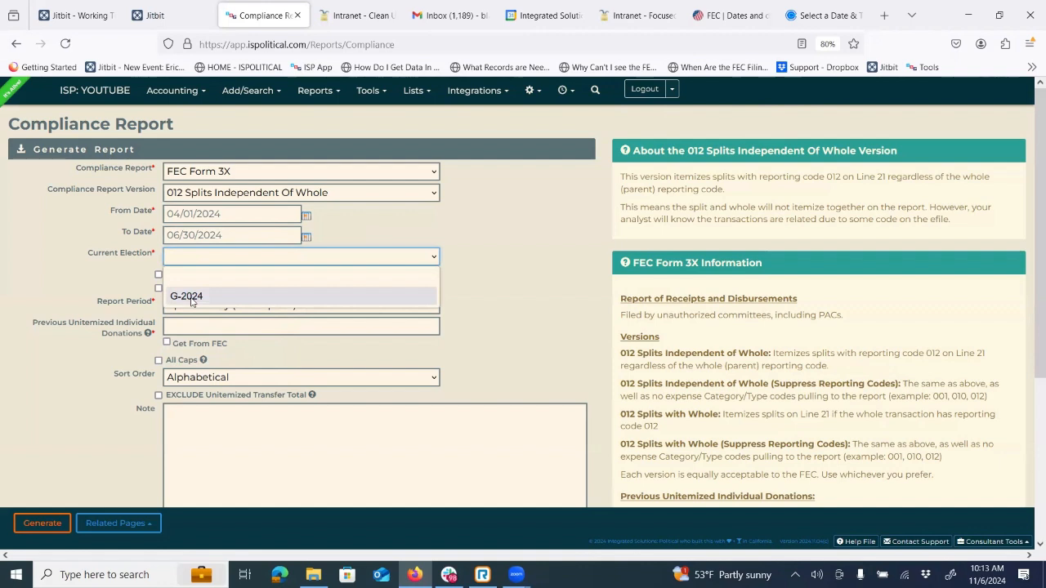
click(194, 298)
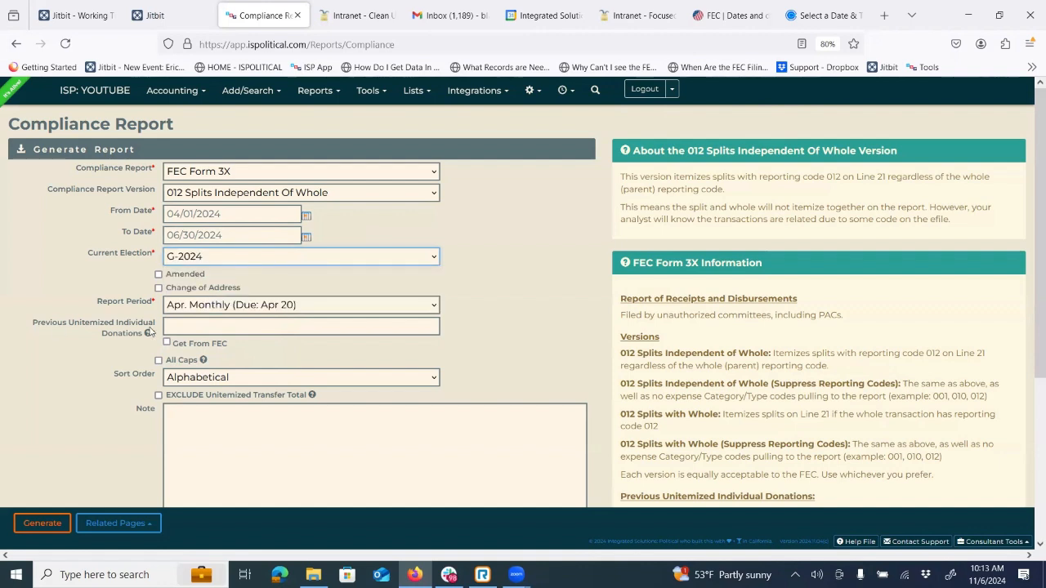
click(417, 91)
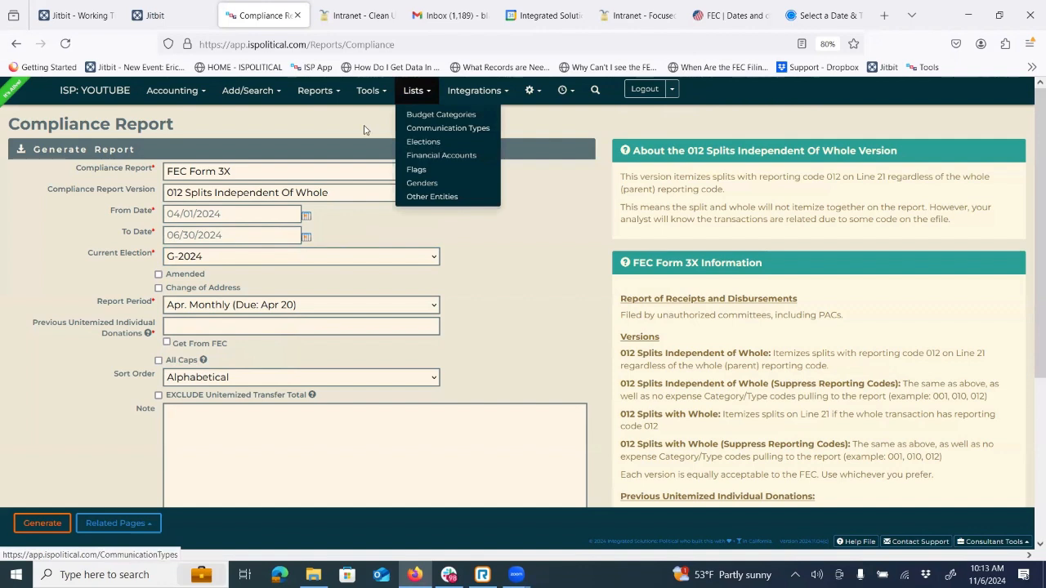
click(263, 285)
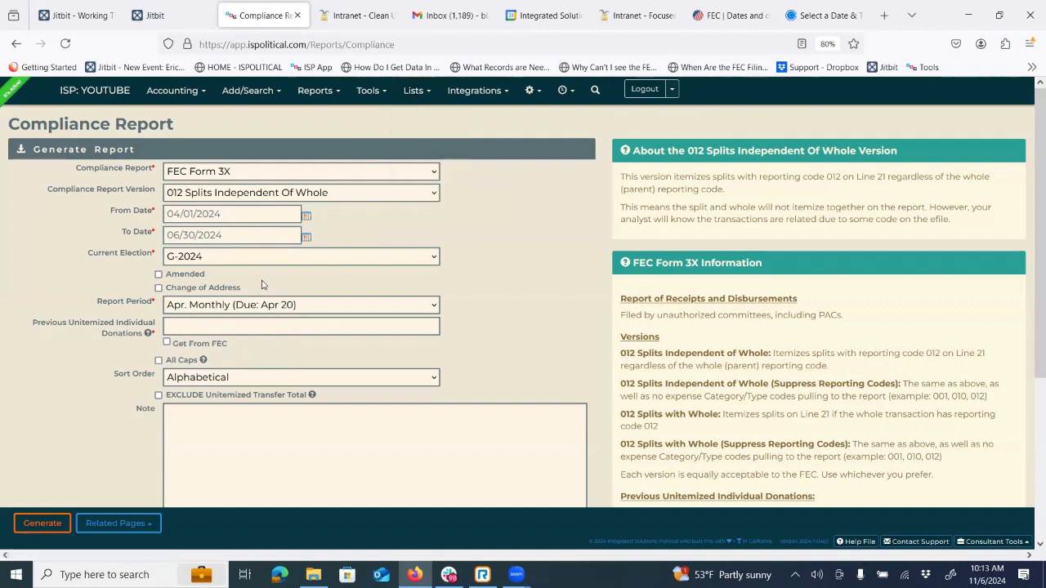
Mark the report as amended and set the amended compliance report to Filed outside of ISP.
click(158, 275)
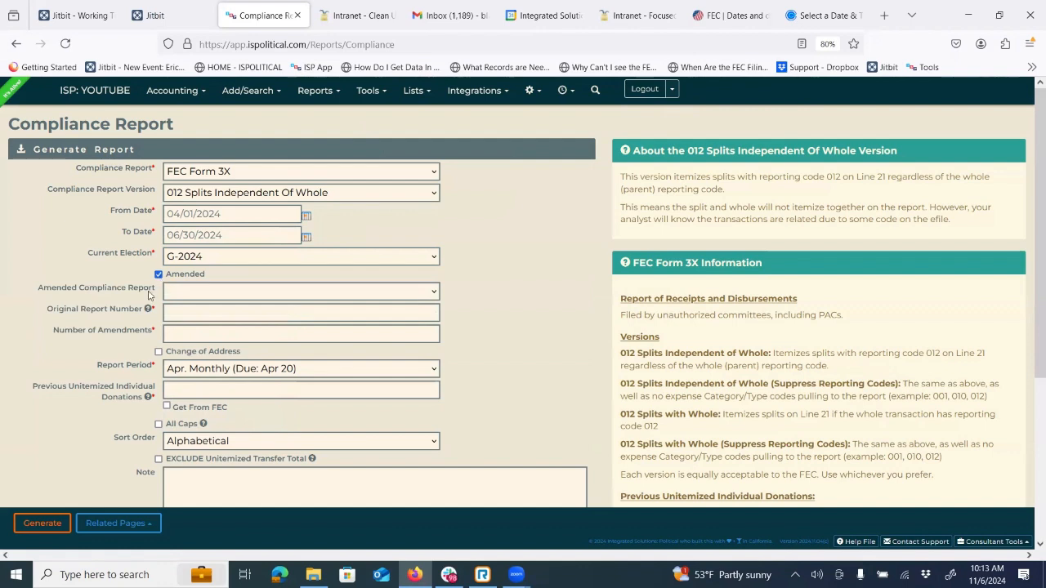
drag(38, 288, 128, 294)
click(188, 293)
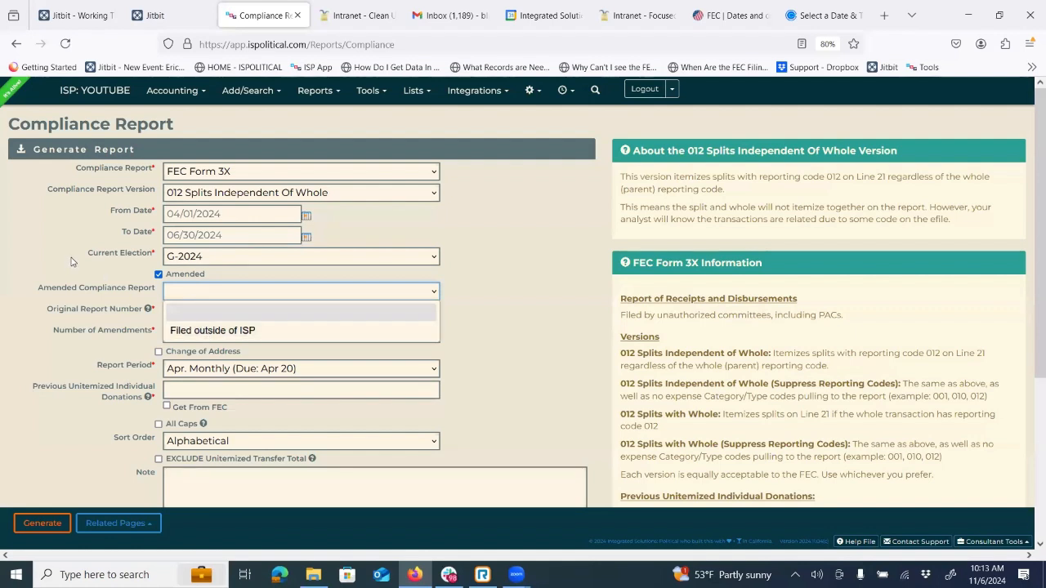
click(231, 331)
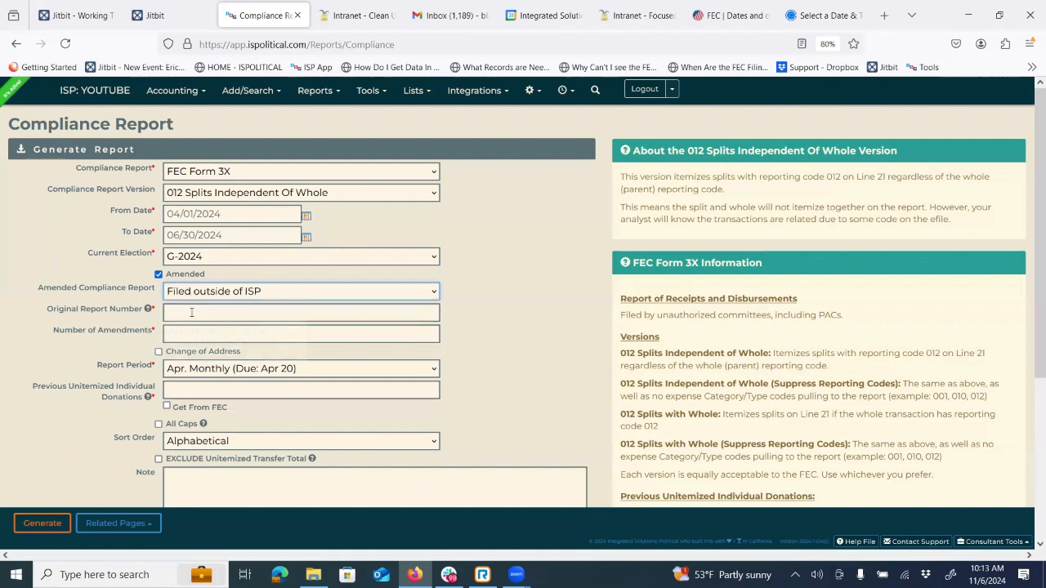
click(194, 311)
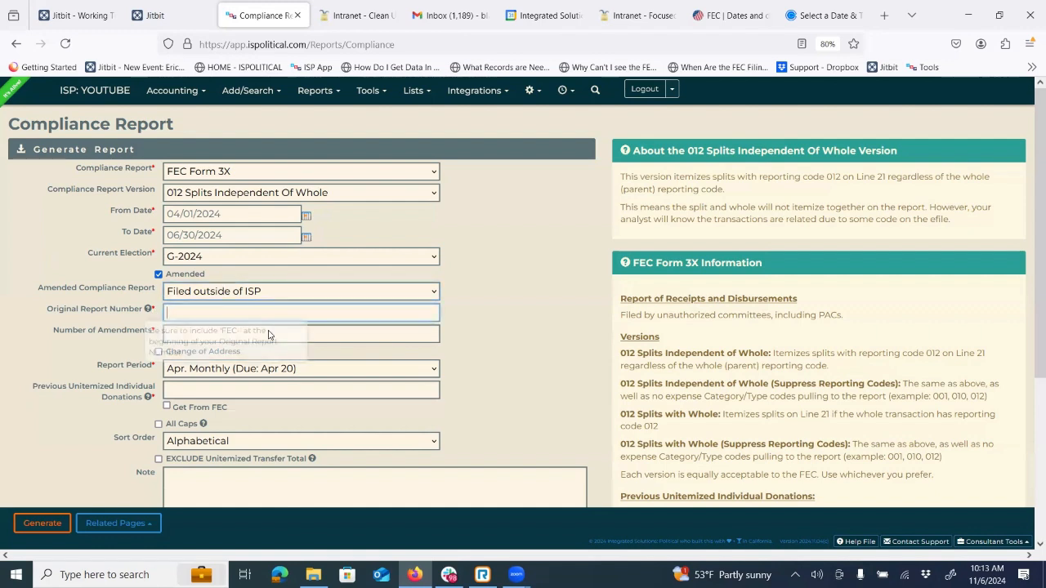
click(207, 331)
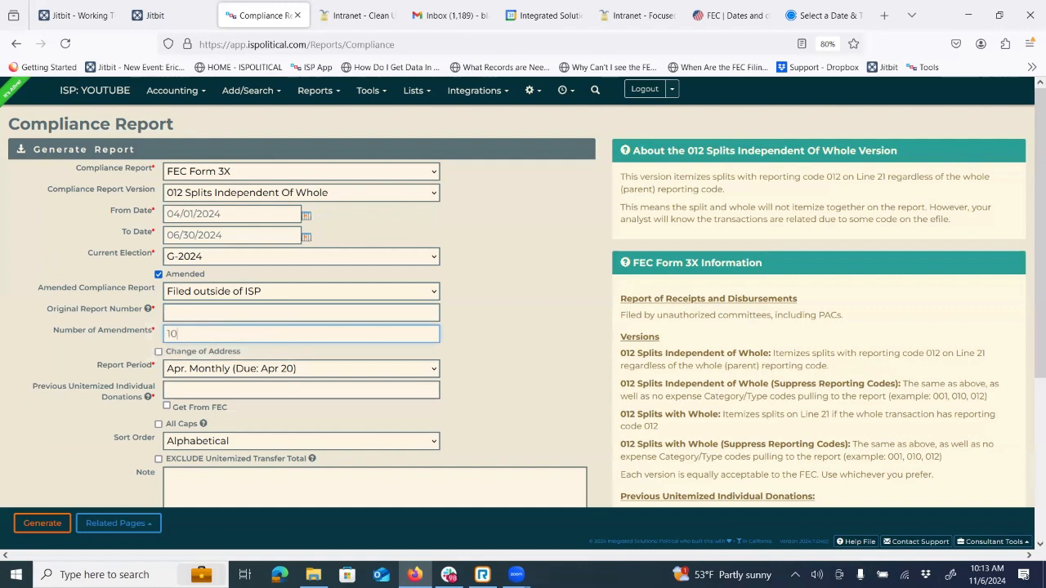
text(10)
key(BackSpace)
key(BackSpace)
Remove the report's amended mark and set the report period to July Quarterly (Due: Jul 15).
click(159, 276)
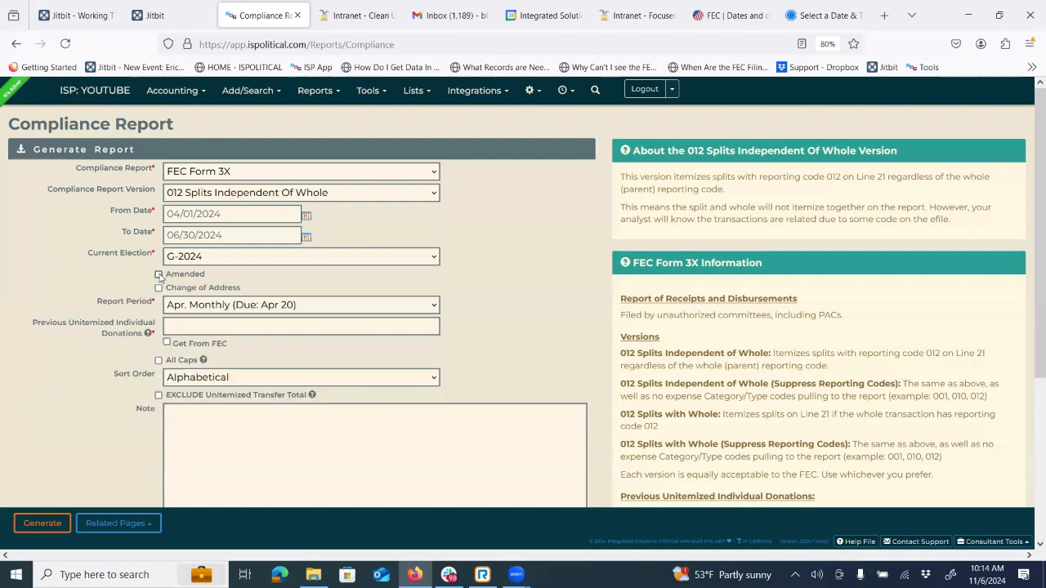
click(290, 305)
scroll(318, 409, down, 5)
scroll(319, 408, up, 5)
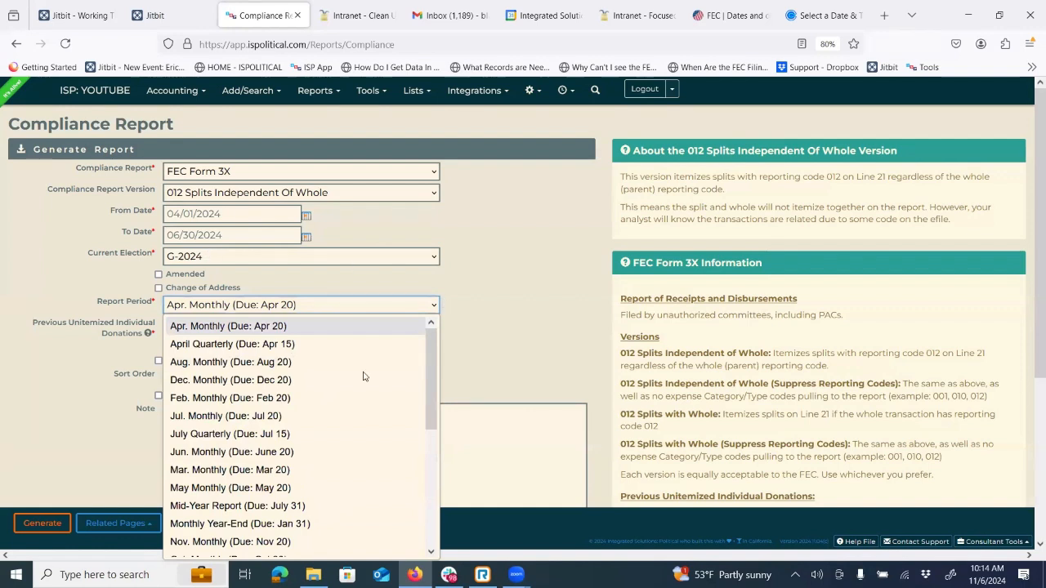
scroll(385, 455, down, 2)
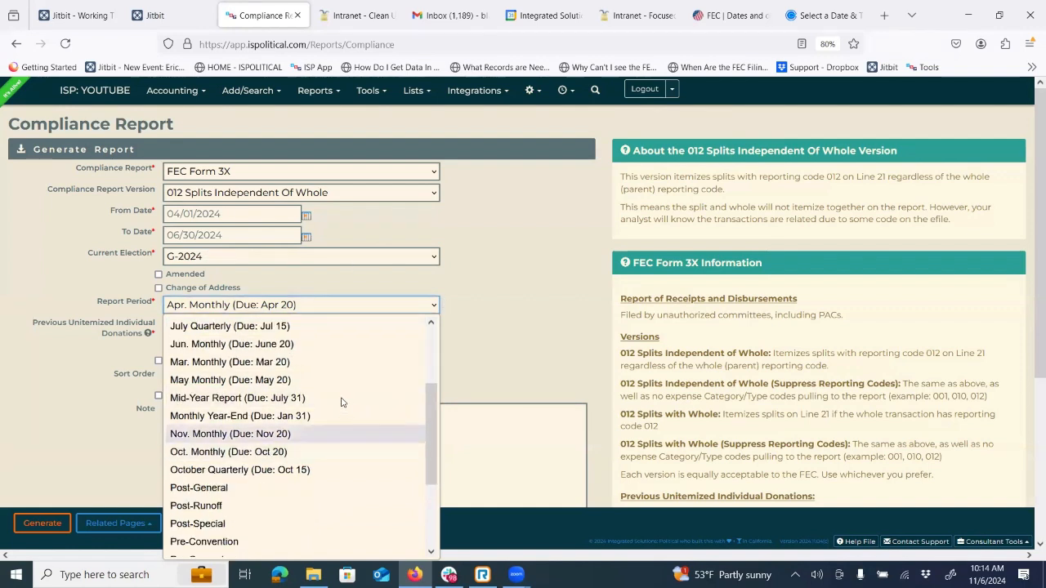
click(225, 328)
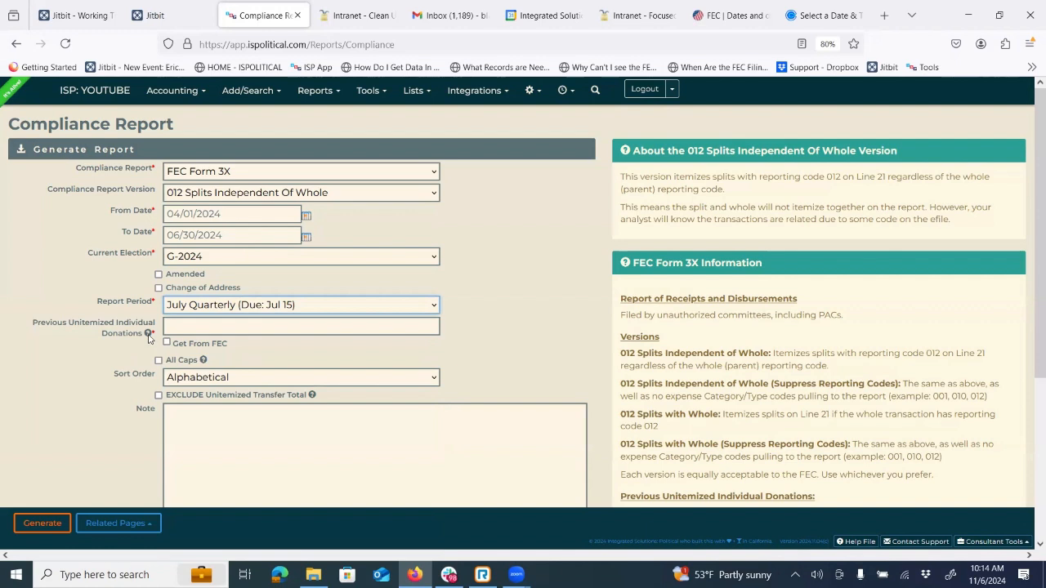
mouse_move(149, 335)
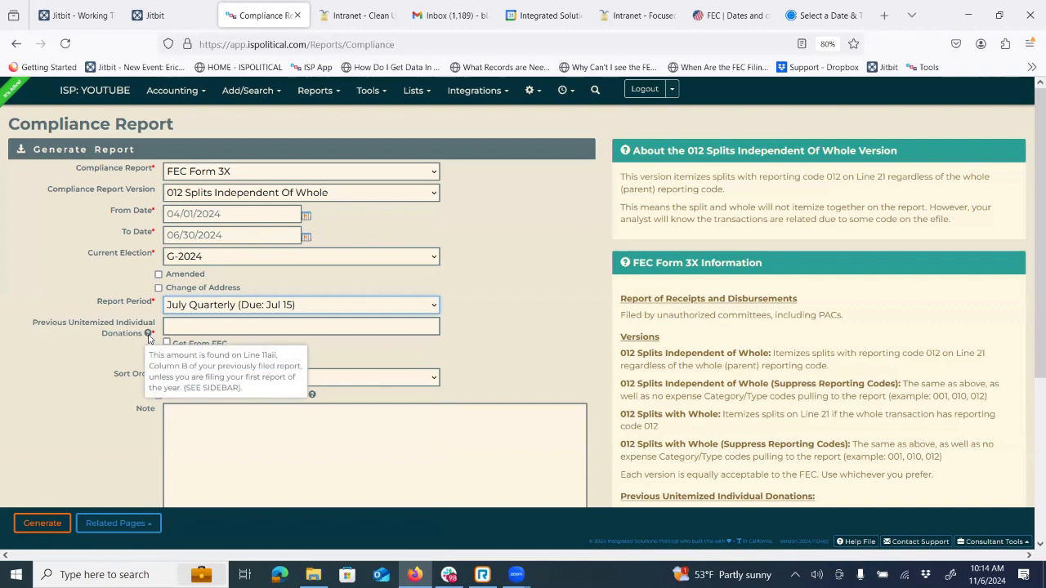
click(188, 326)
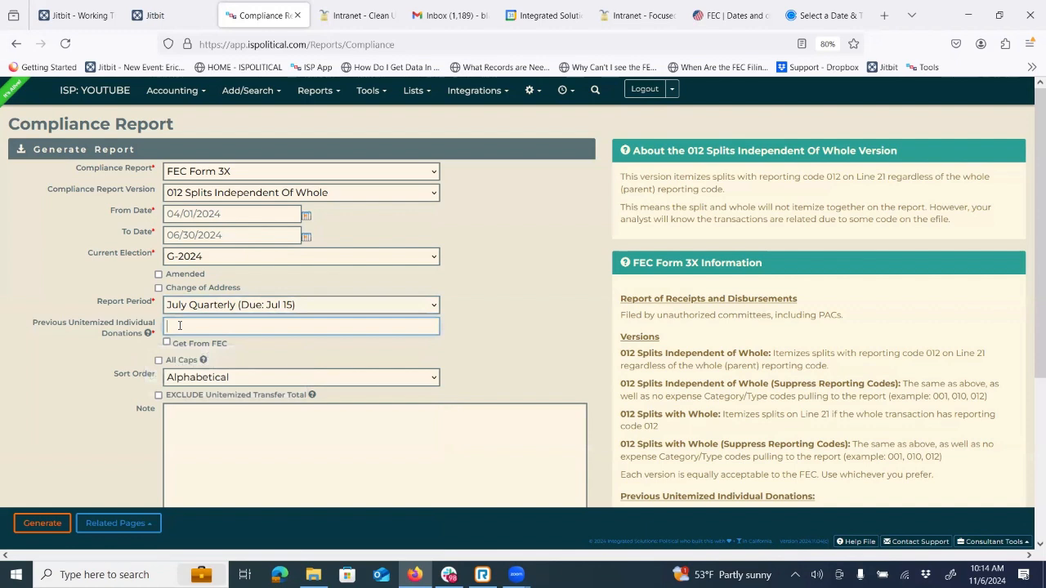
text(0)
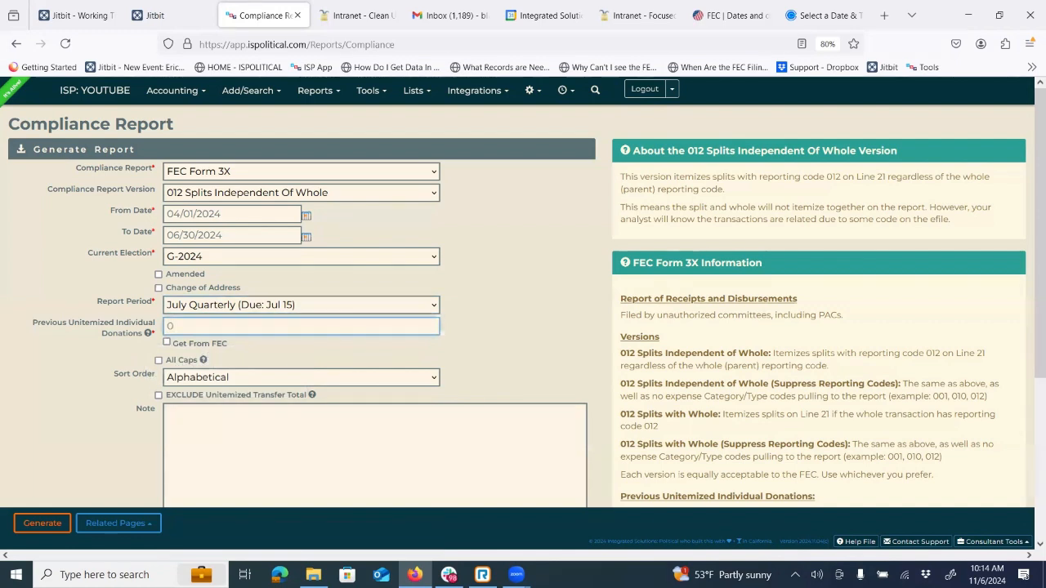
key(BackSpace)
click(167, 345)
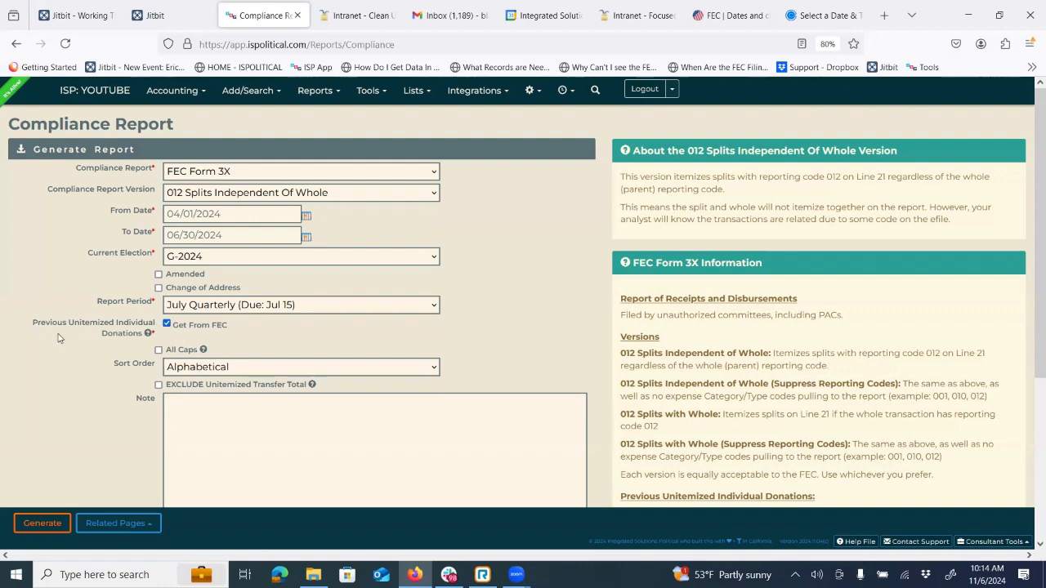
click(168, 324)
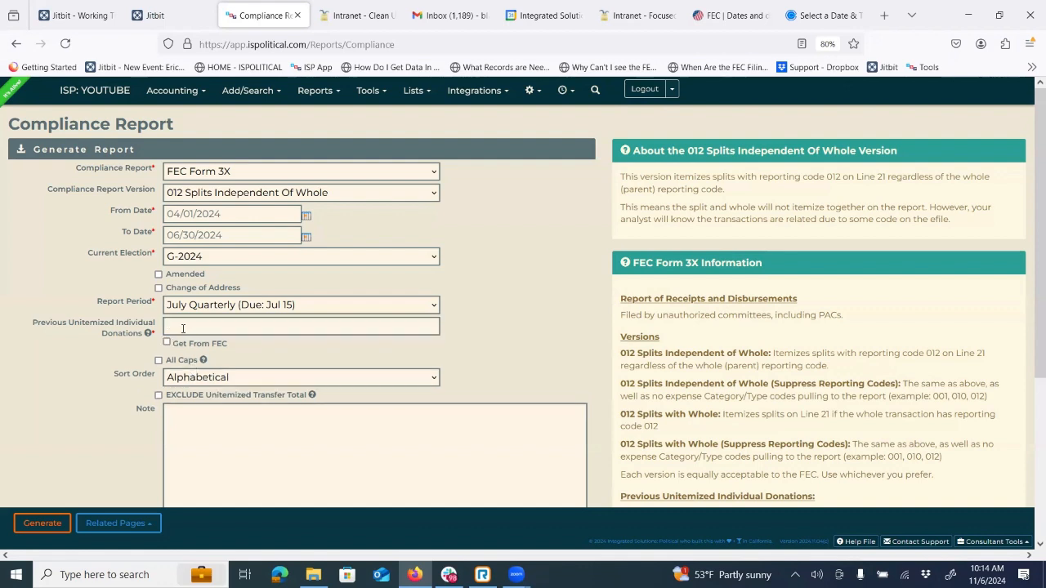
Set the report's previous unitemized individual donations to 0.
click(187, 327)
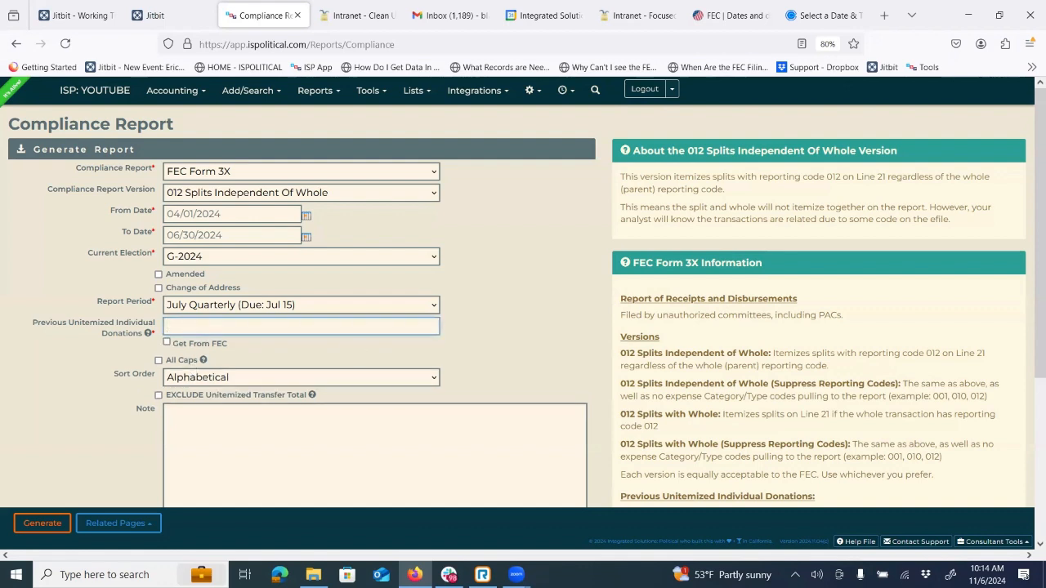
text(0)
click(492, 329)
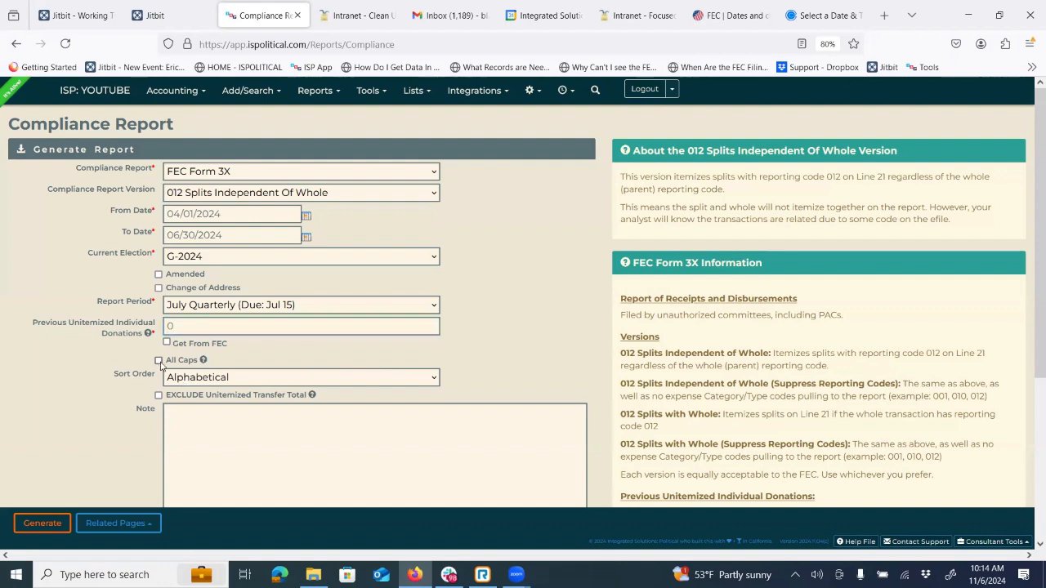
Keep the sort order as Alphabetical and generate the FEC Form 3X compliance report.
click(192, 386)
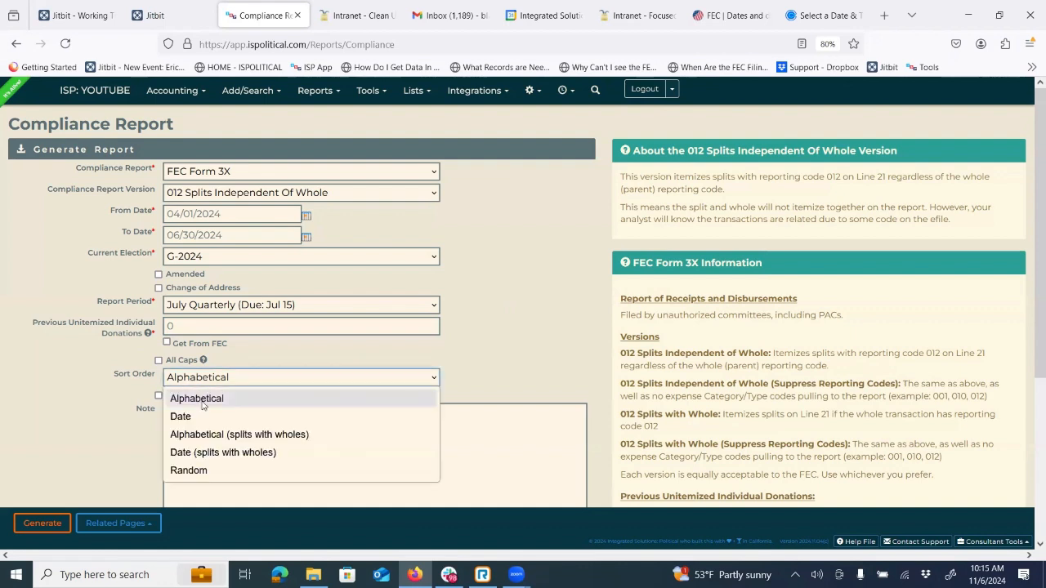
click(140, 427)
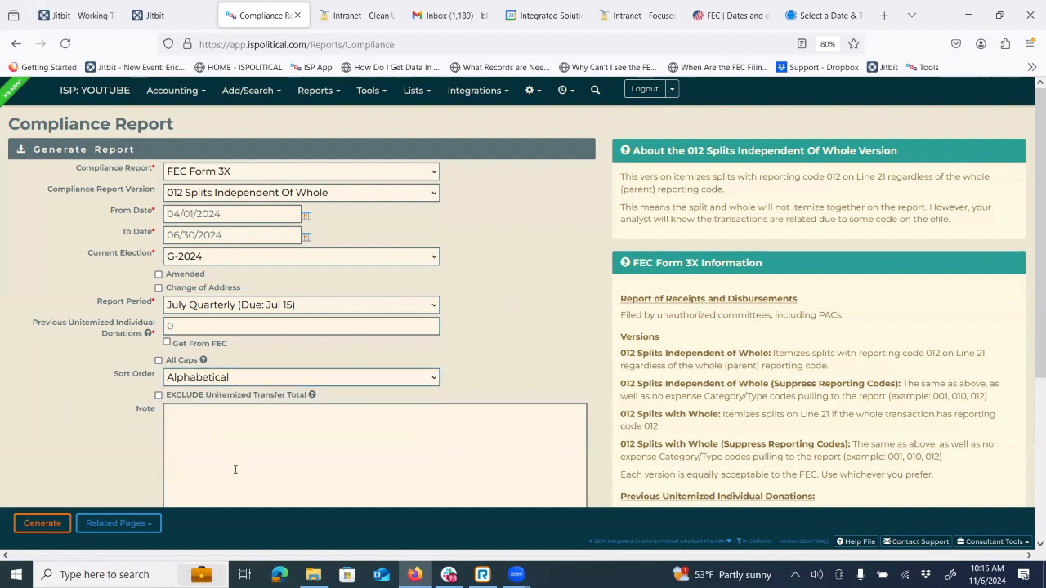
scroll(465, 252, down, 1)
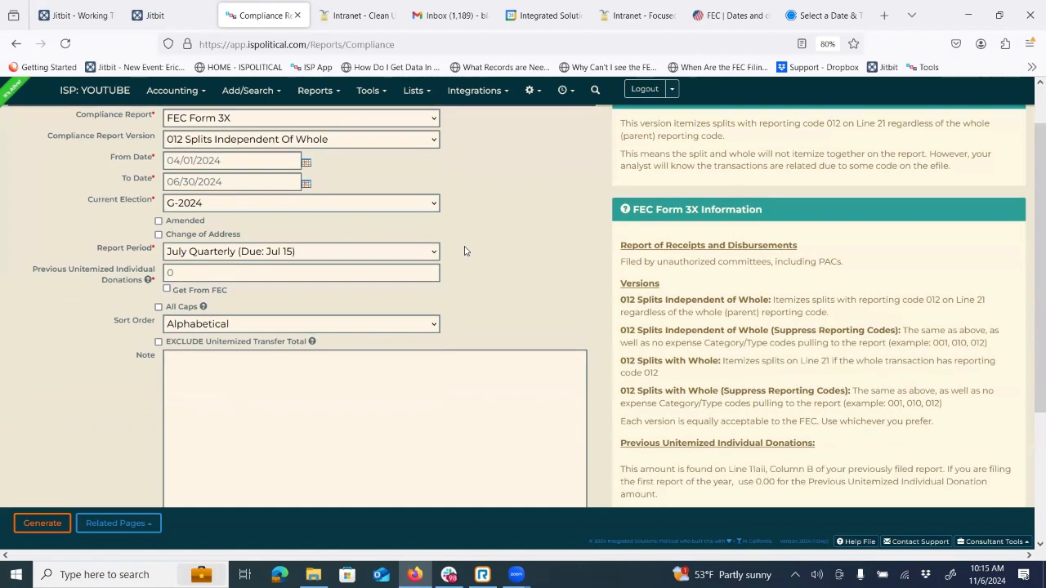
scroll(464, 252, up, 1)
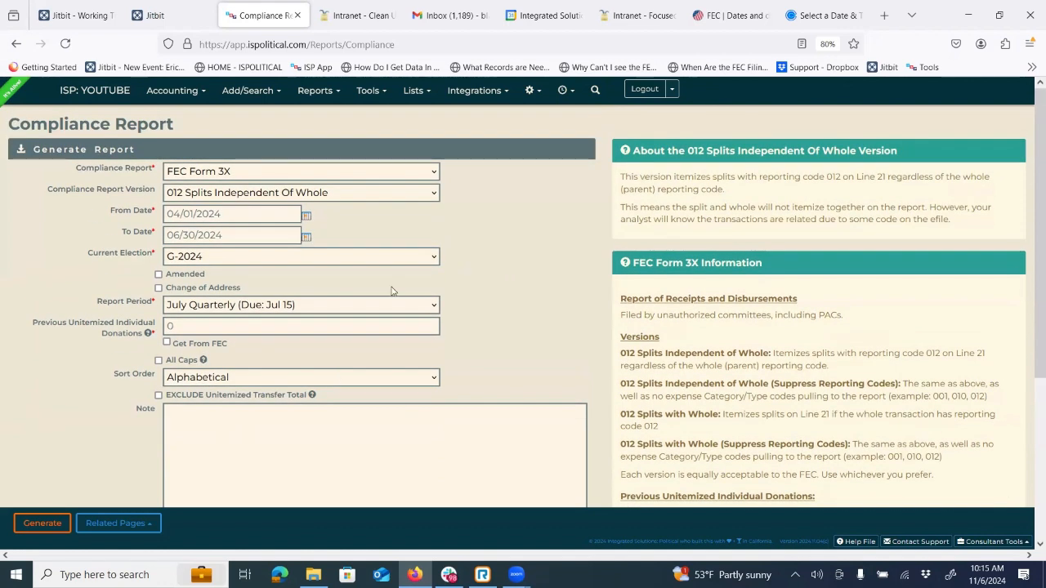
click(59, 526)
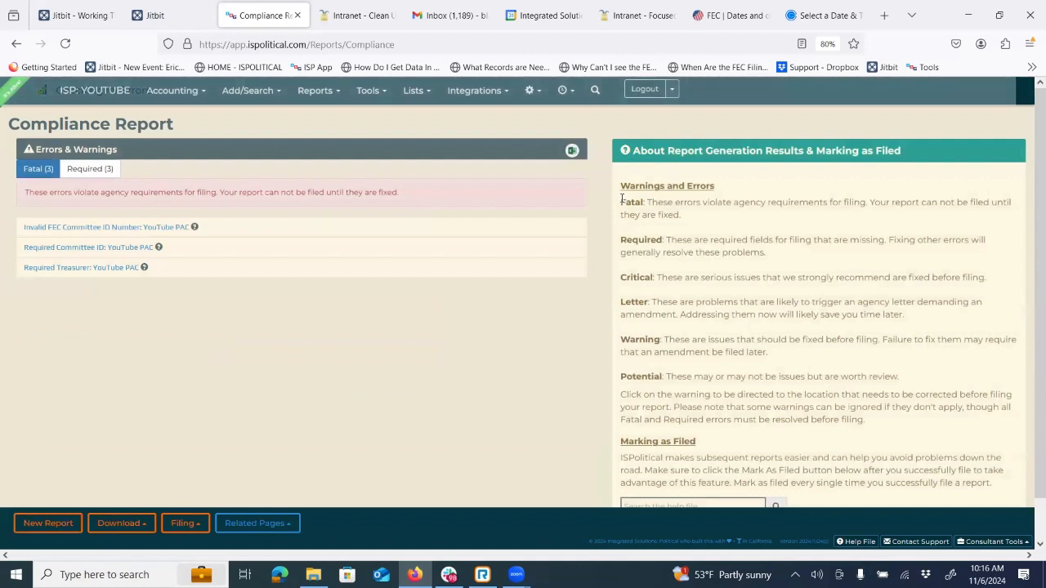
Examine the explanations of the error and warning categories and review the report's Required and Fatal errors.
drag(620, 202, 654, 202)
drag(620, 240, 663, 239)
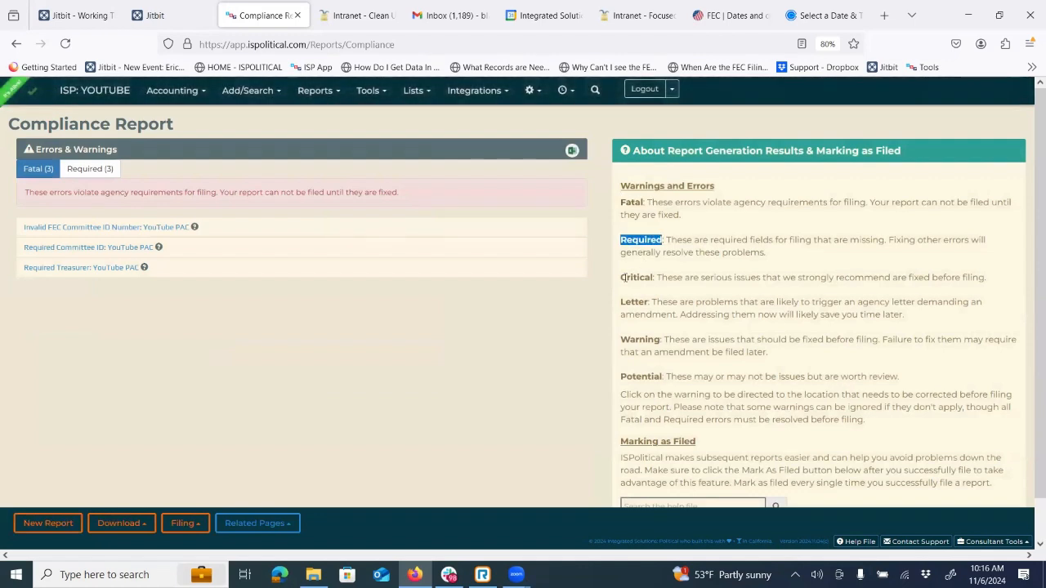
drag(621, 277, 651, 302)
drag(620, 339, 661, 345)
drag(621, 377, 663, 376)
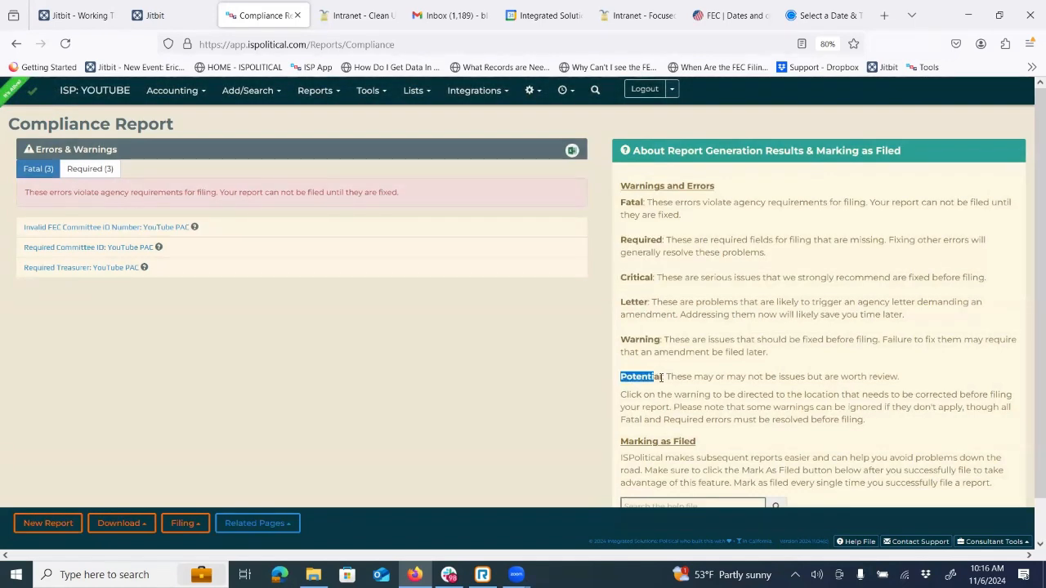
click(709, 215)
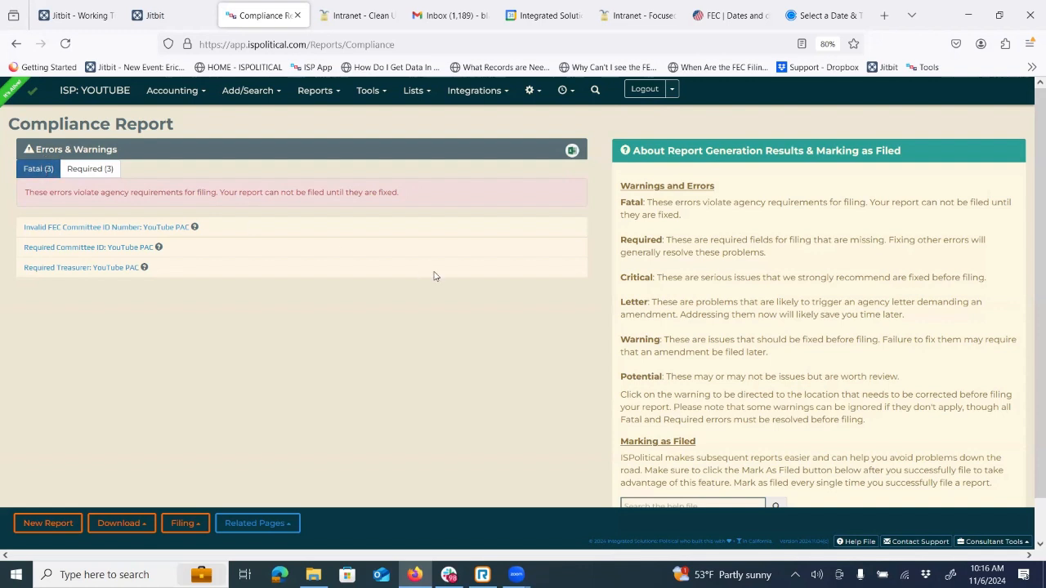
click(101, 171)
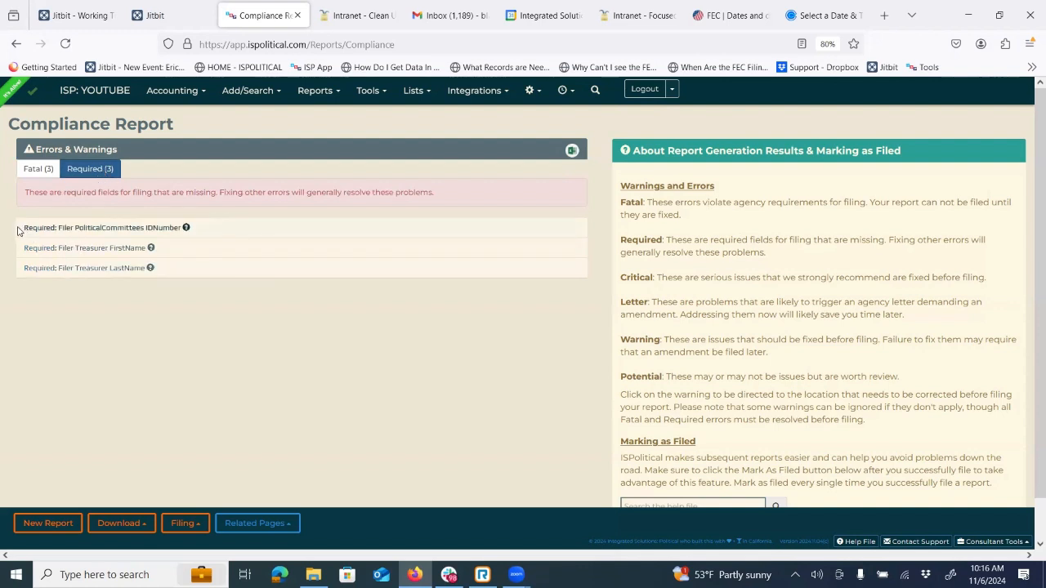
click(42, 172)
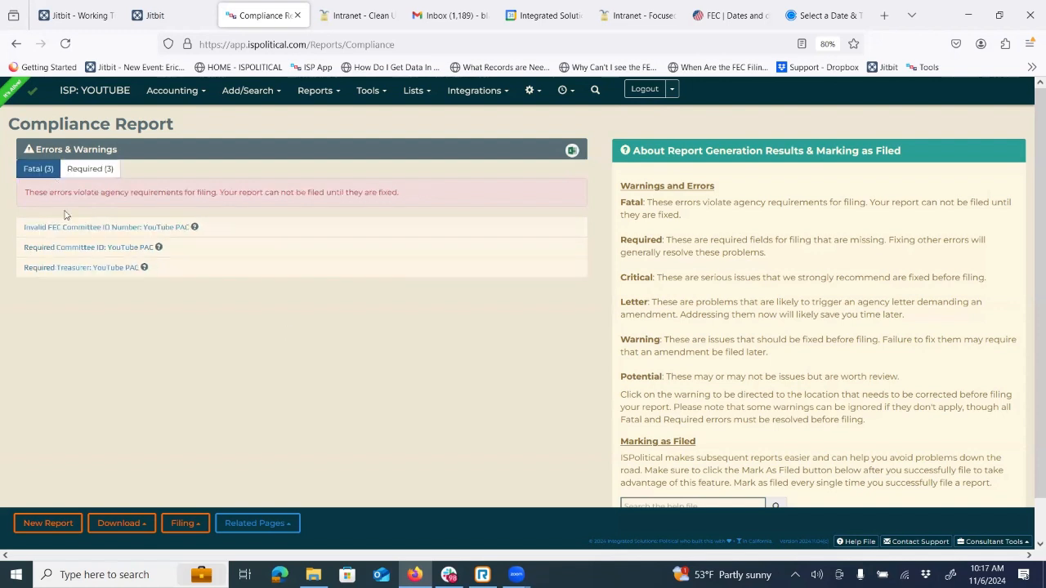
From the invalid FEC committee ID error, update YouTube PAC's committee info with the committee's ID number.
click(112, 231)
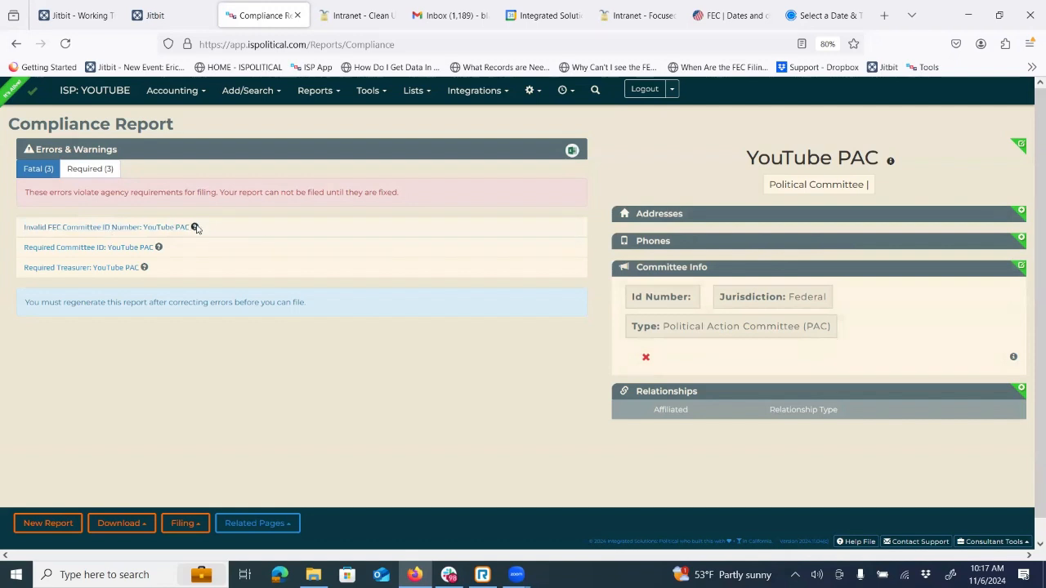
mouse_move(195, 227)
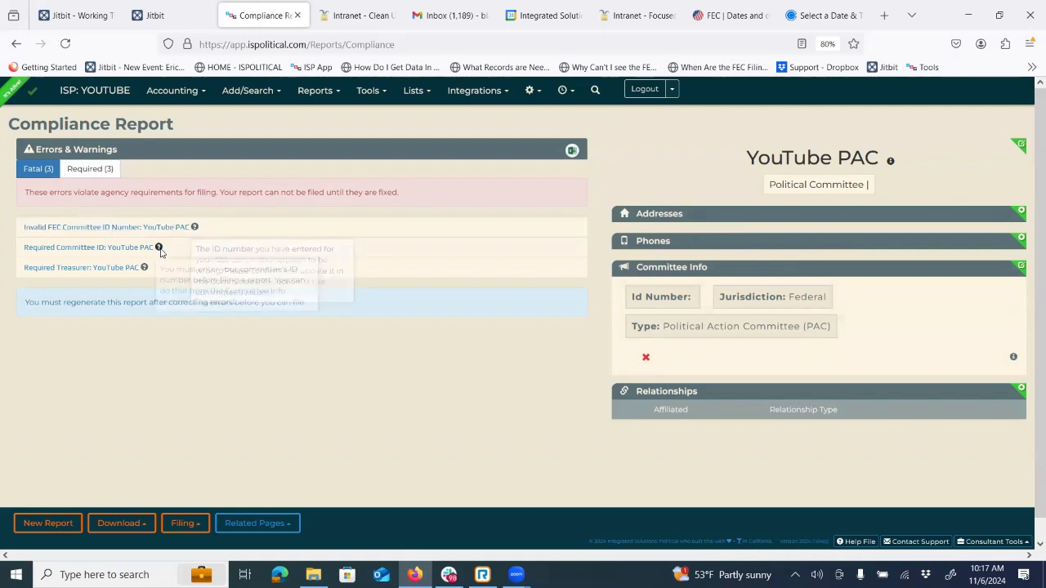
mouse_move(146, 269)
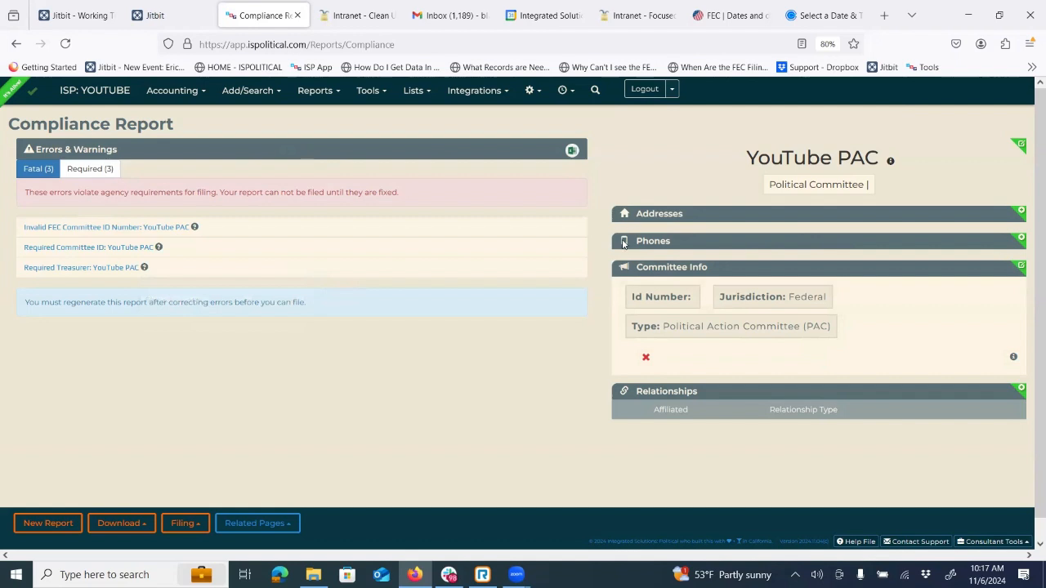
click(1021, 267)
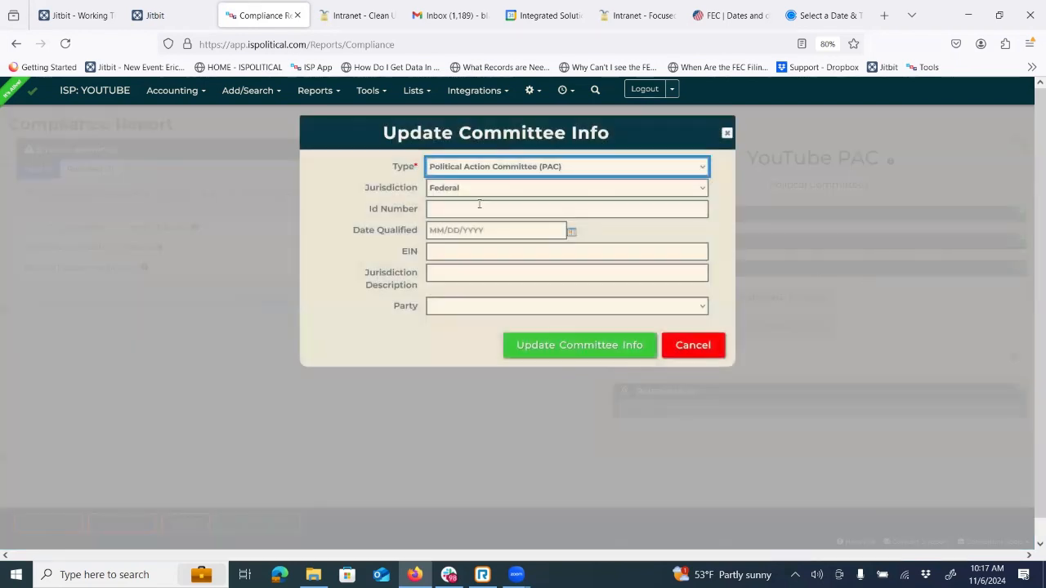
click(479, 206)
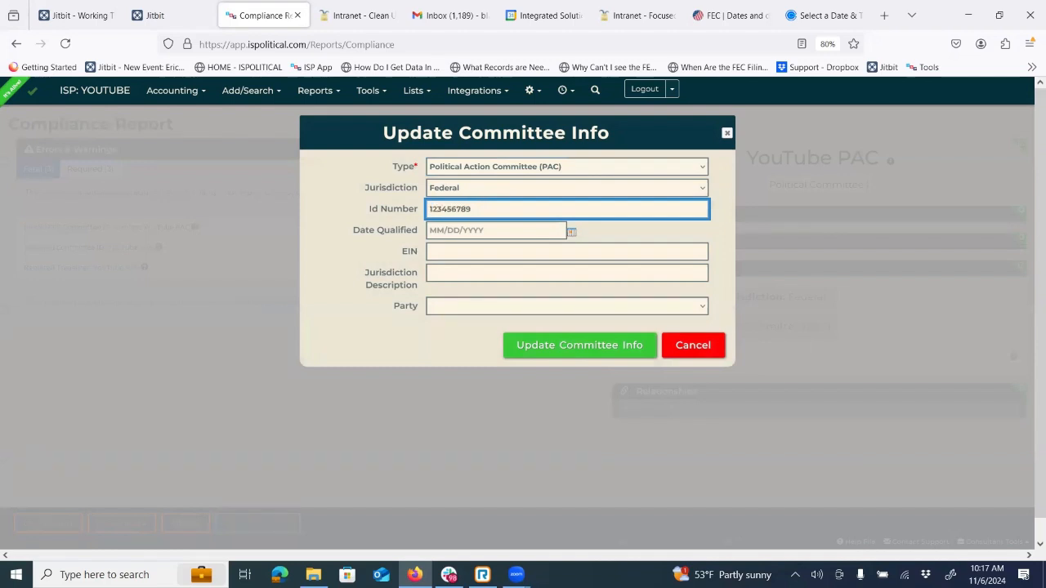
click(568, 345)
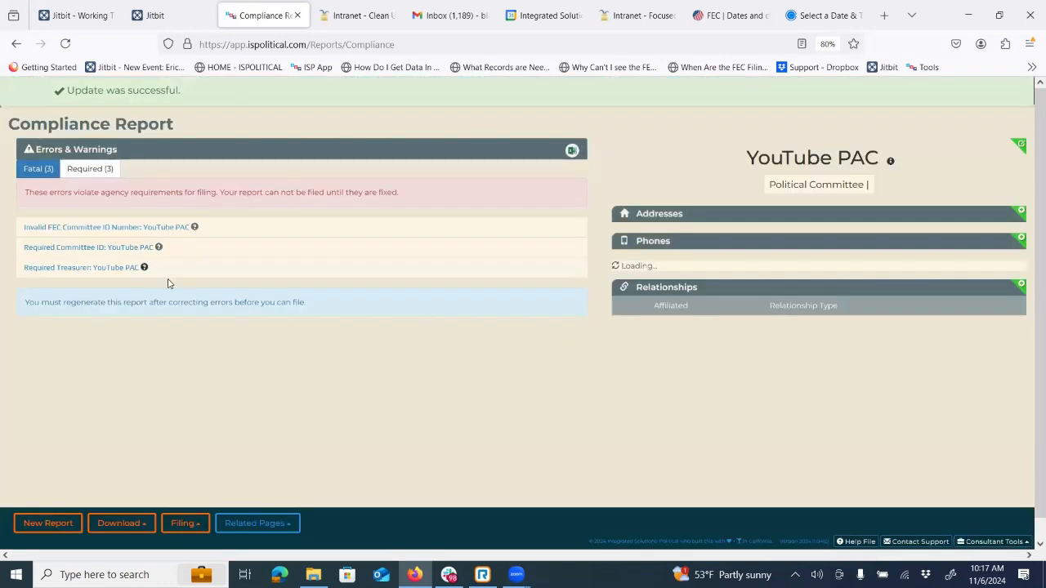
mouse_move(160, 248)
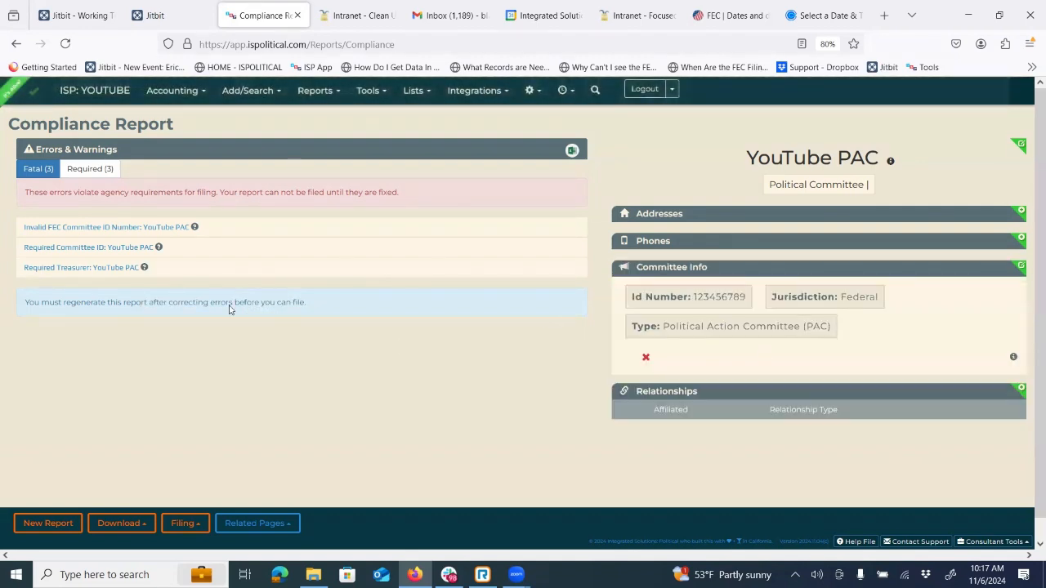
click(1022, 390)
click(513, 169)
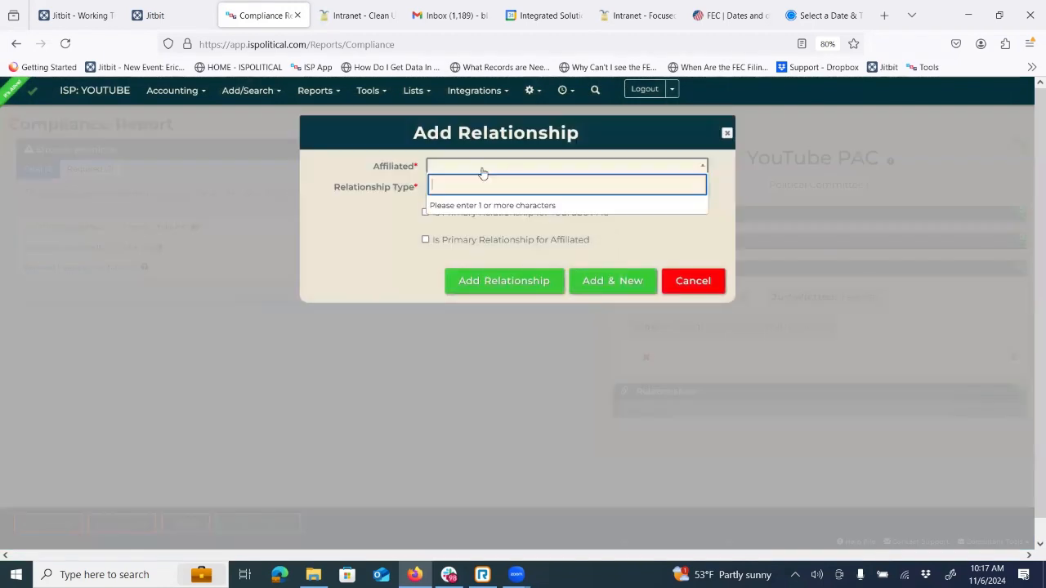
click(415, 225)
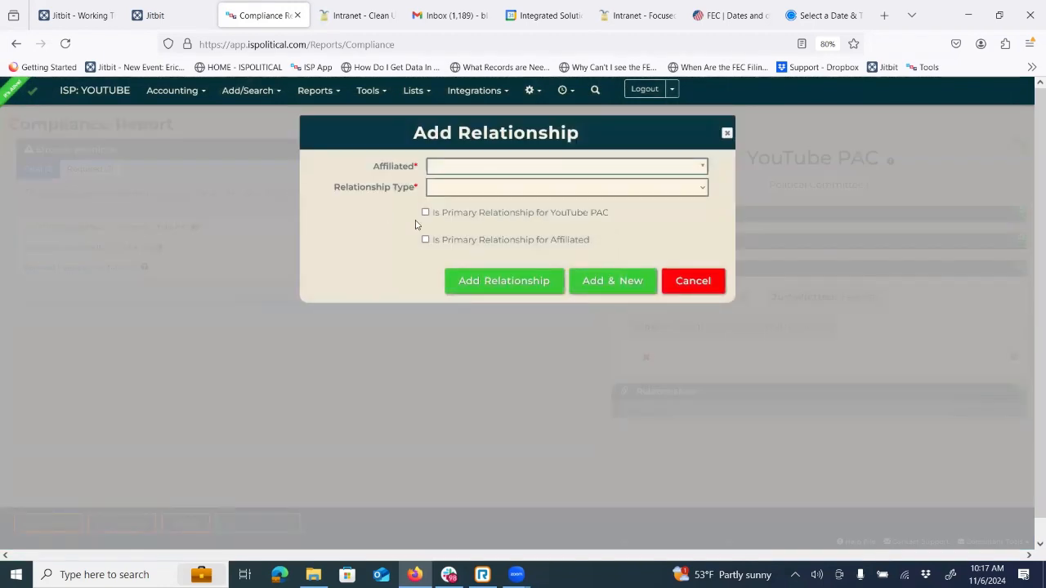
click(458, 189)
scroll(521, 506, down, 2)
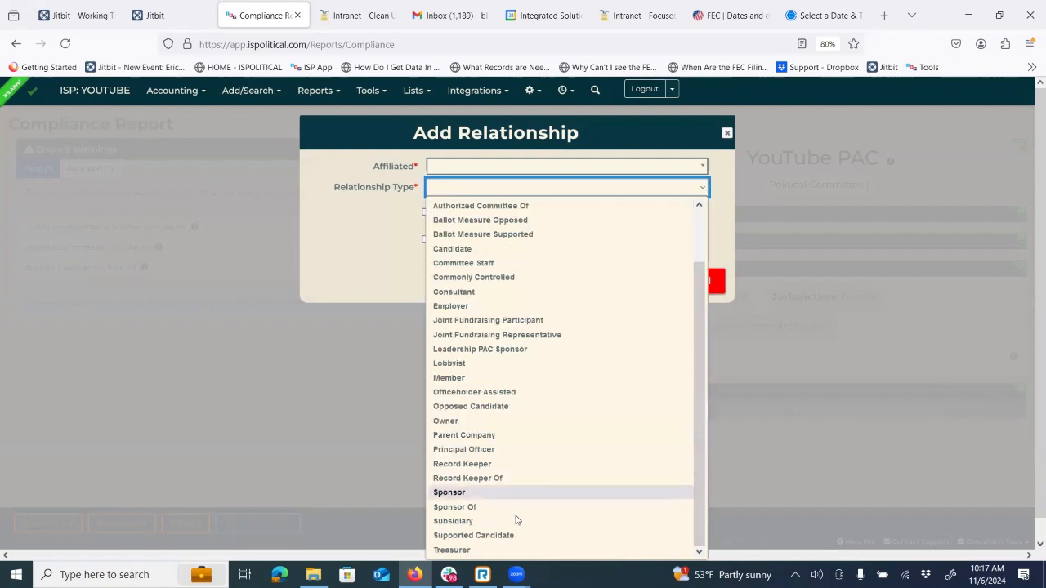
scroll(474, 490, up, 3)
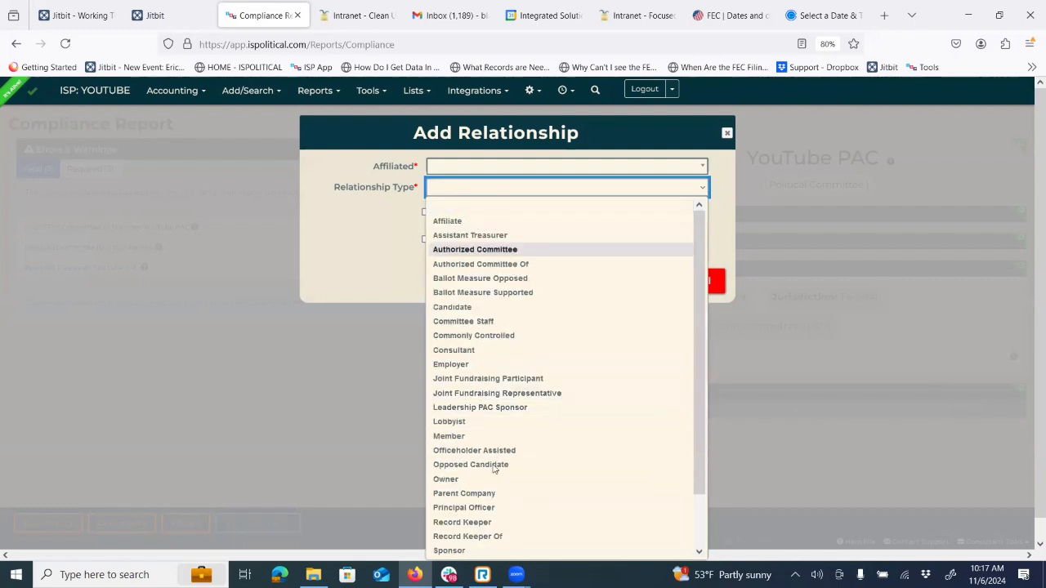
scroll(478, 507, down, 3)
click(479, 551)
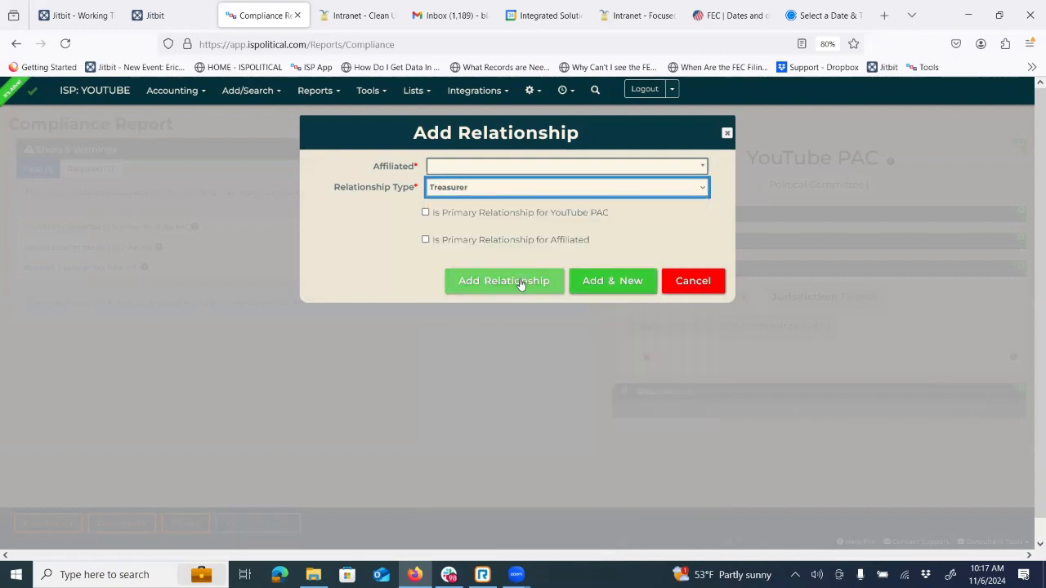
click(727, 132)
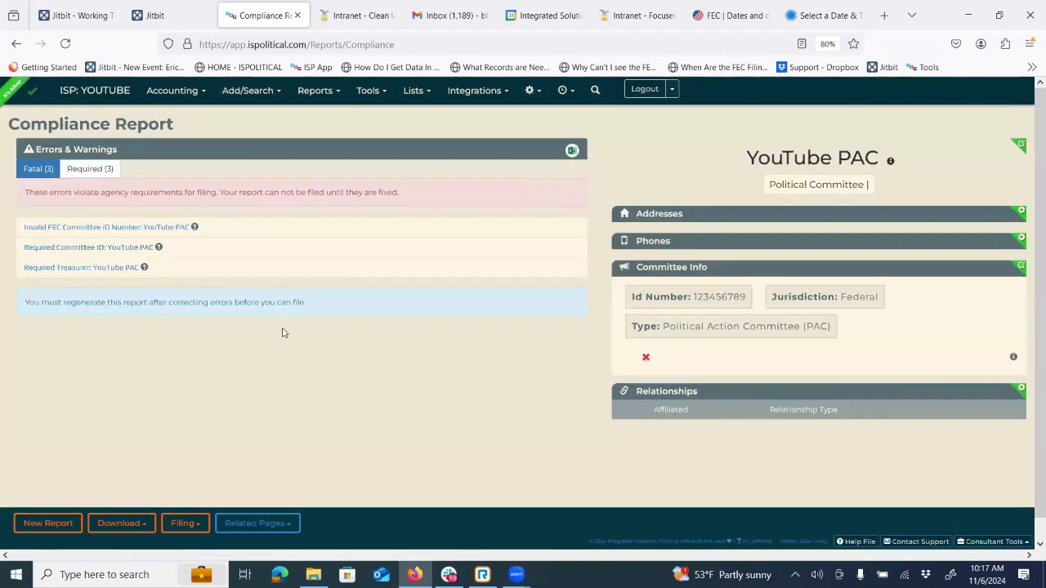
Review the report's Required and Fatal errors and check its download and filing options.
click(86, 169)
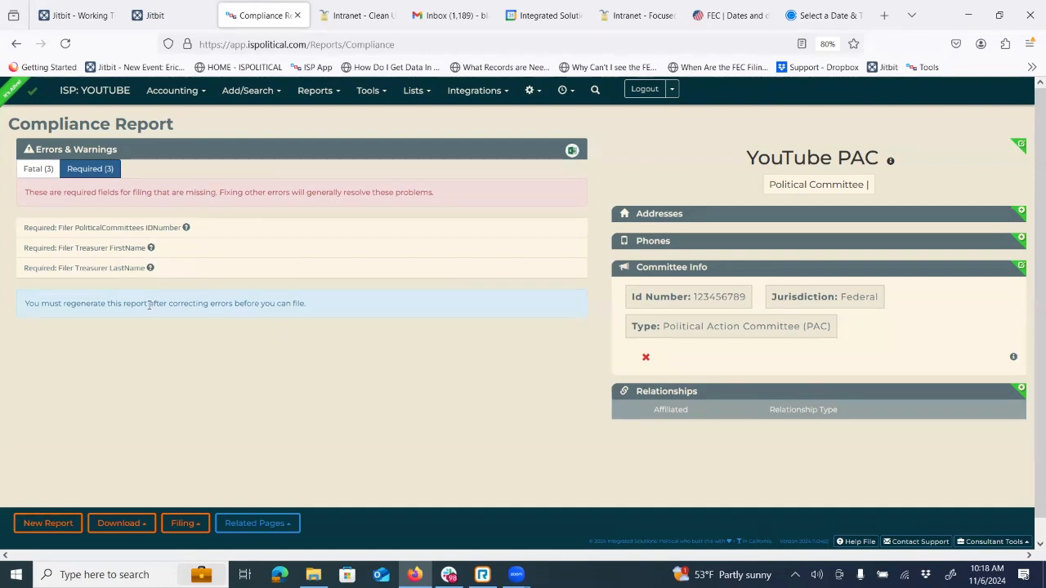
click(141, 524)
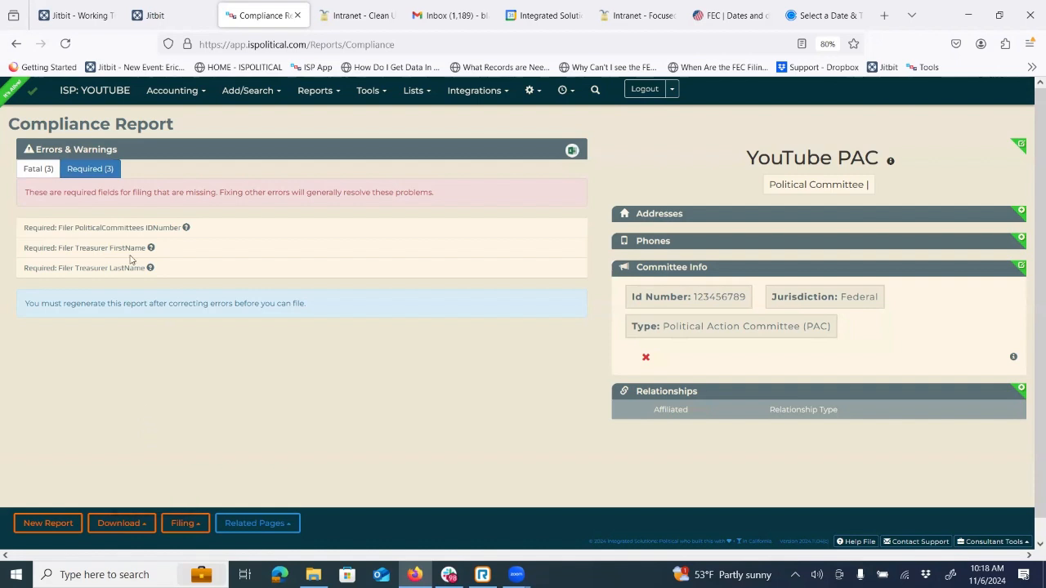
click(49, 173)
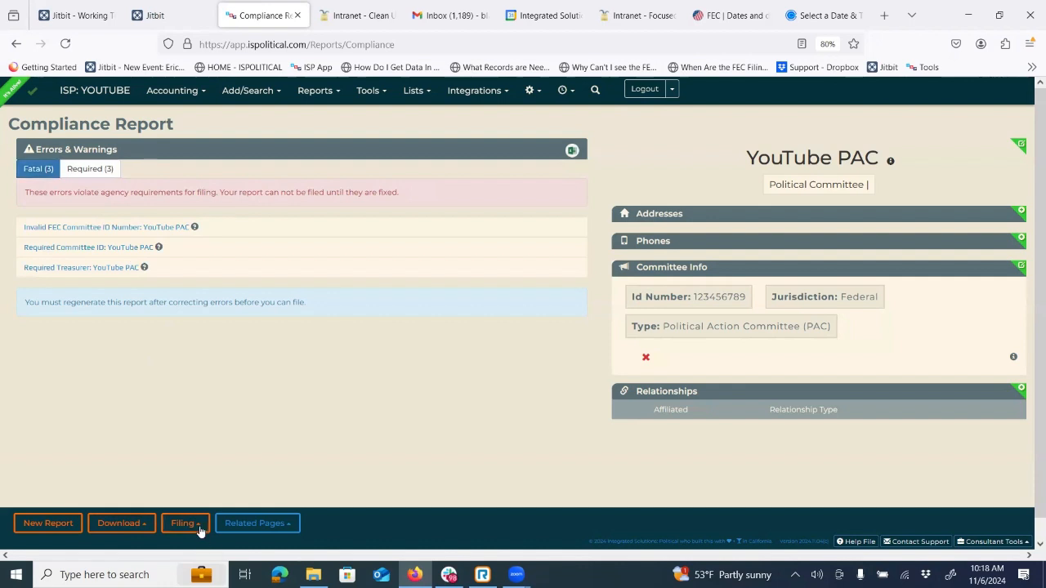
mouse_move(199, 531)
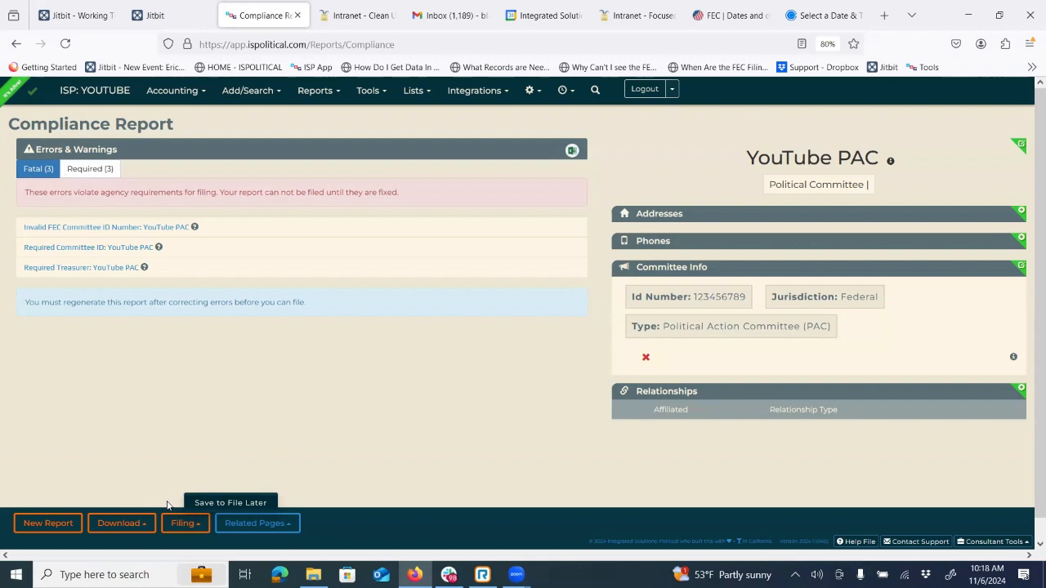
Open the previously generated reports and look through the All, Saved For Filing and Is Filed lists.
click(283, 531)
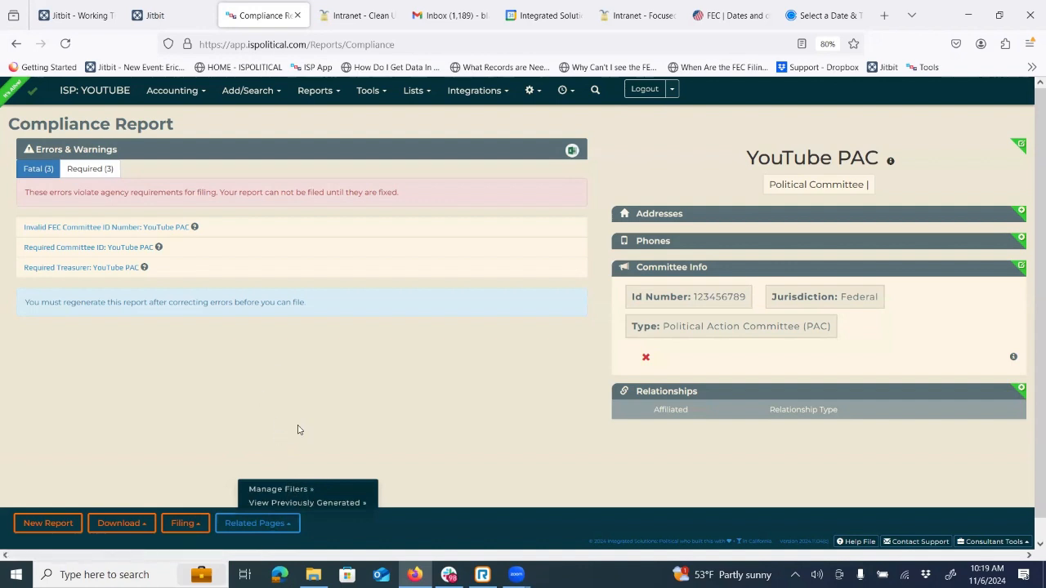
click(325, 504)
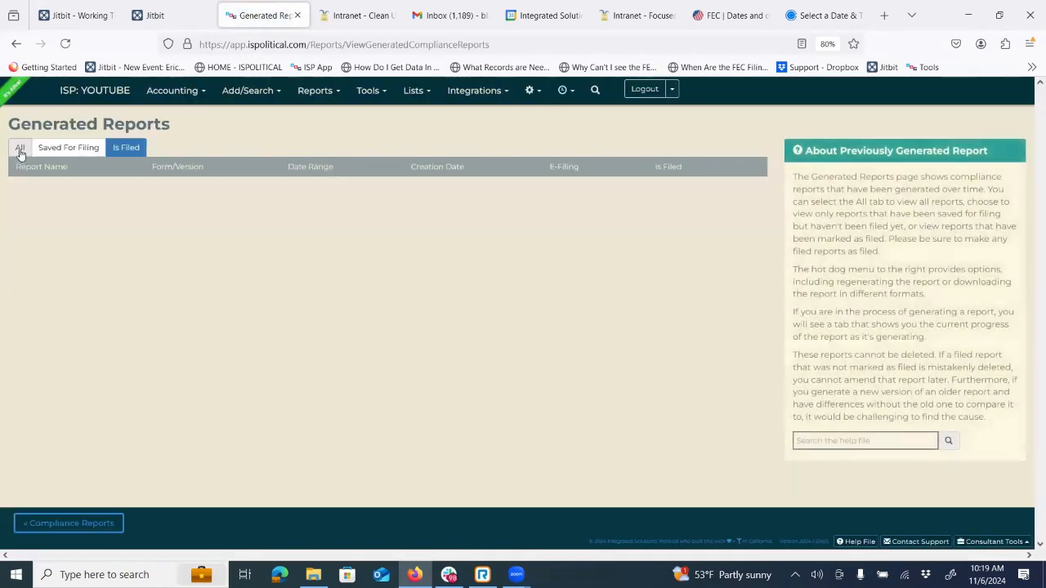
click(20, 150)
click(71, 152)
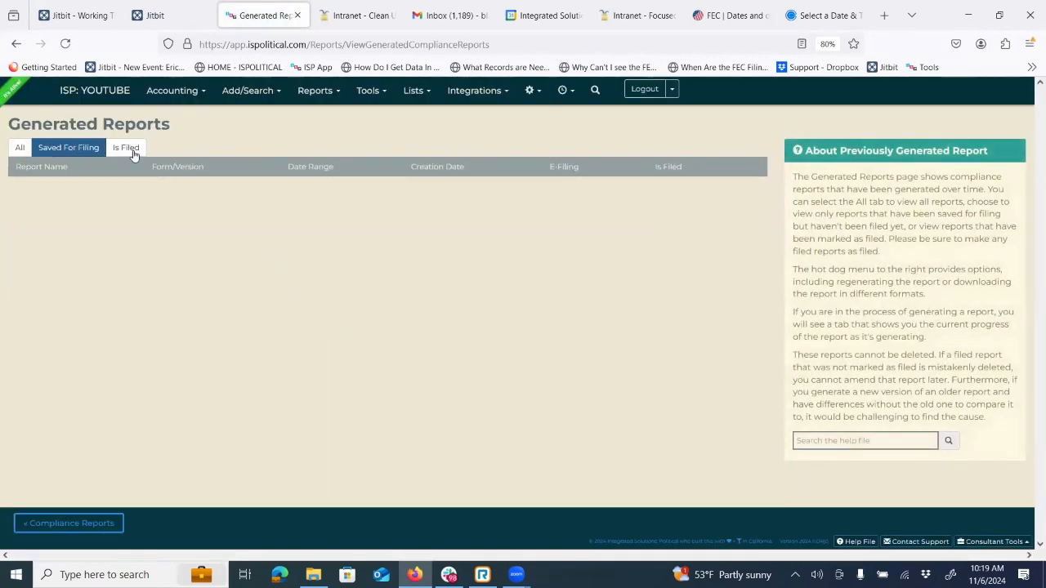
click(134, 155)
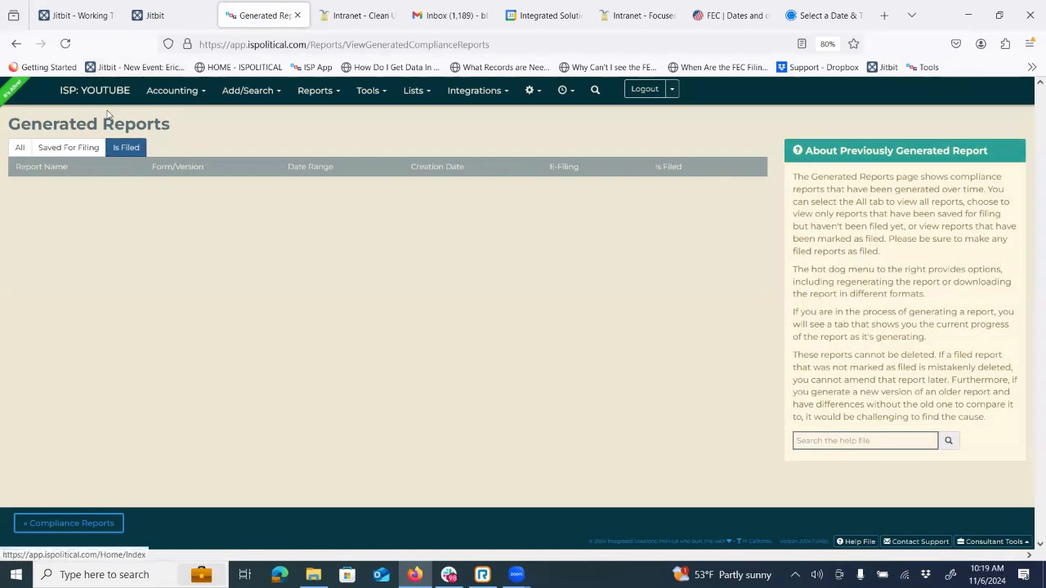
Mark the generated report YOUTUBE_3X_2024.04.01-2024.06.30 as filed and return to the compliance reports.
click(23, 148)
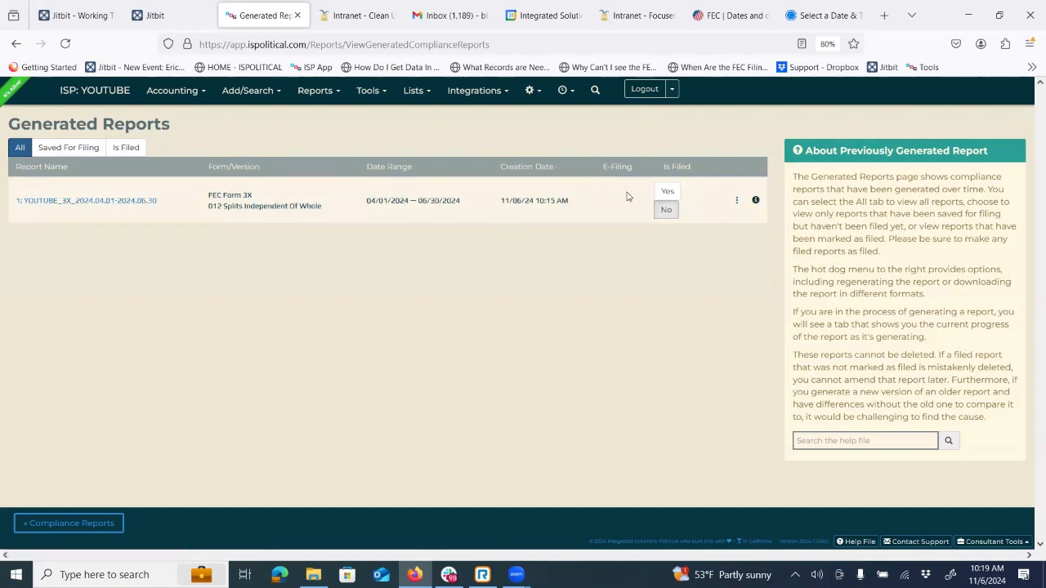
click(667, 193)
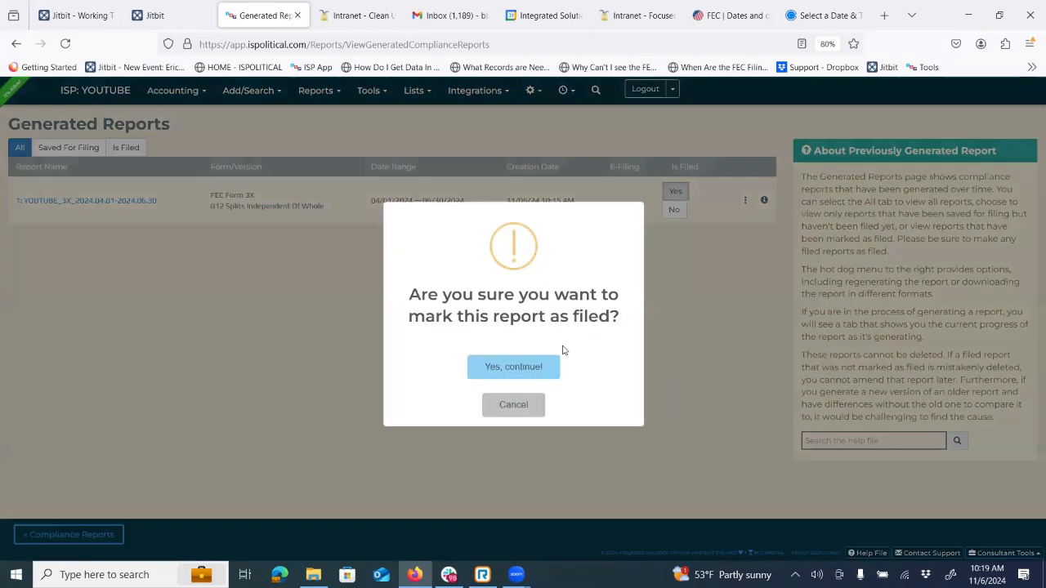
click(523, 364)
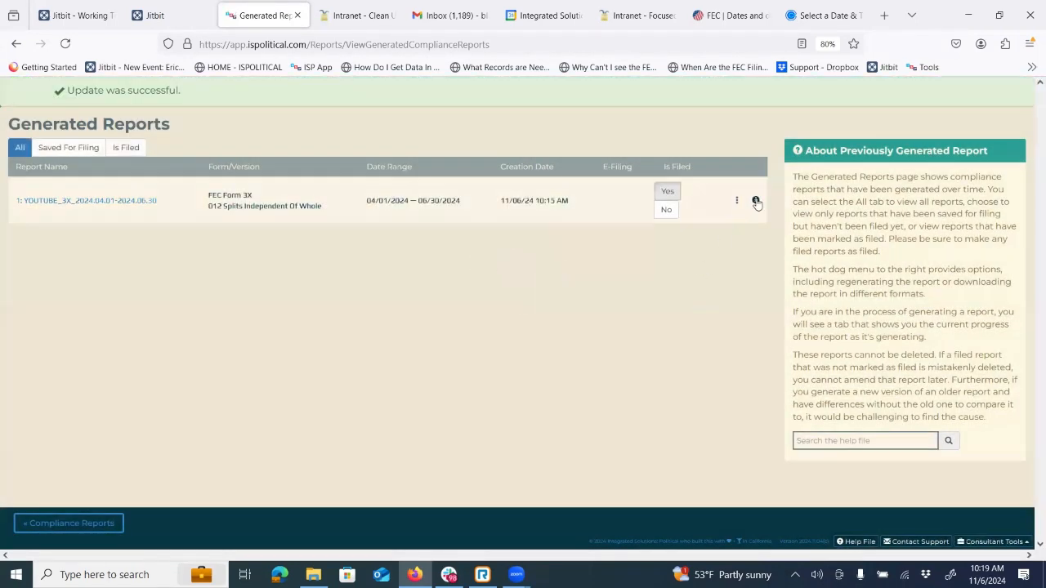
mouse_move(756, 201)
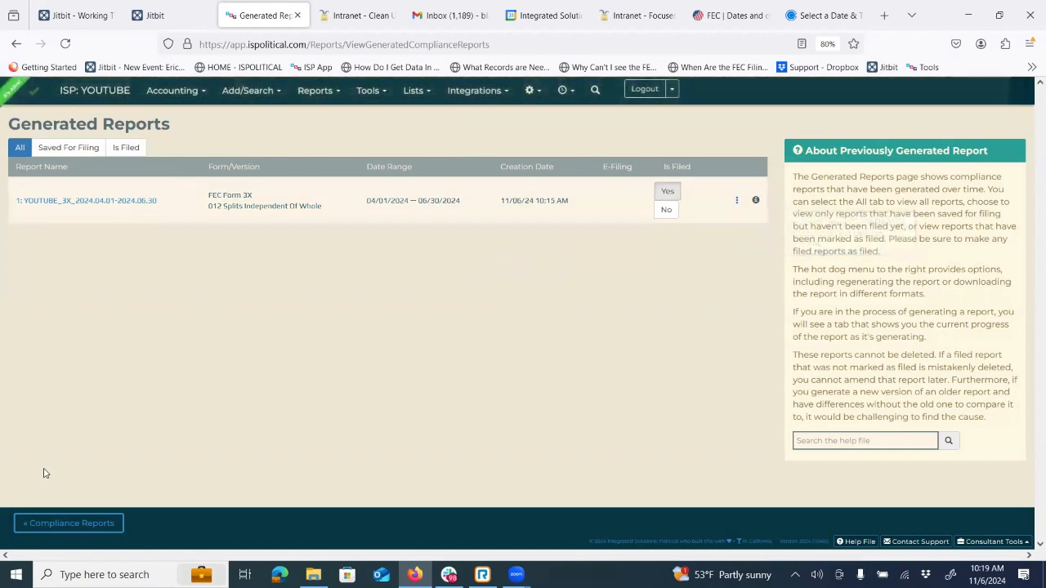
click(68, 523)
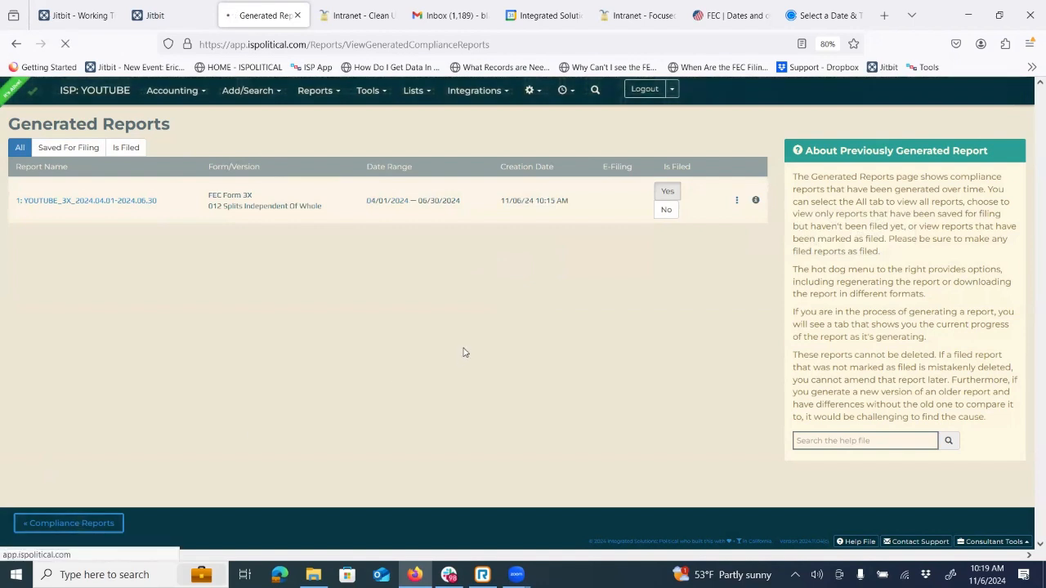